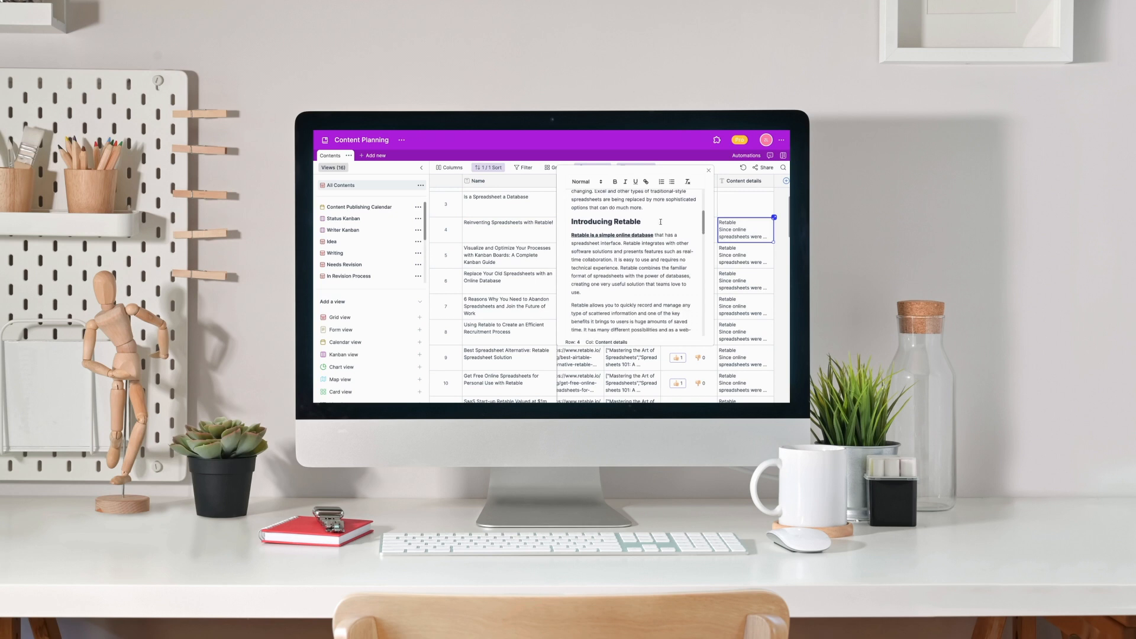
scroll(625, 220, down, 5)
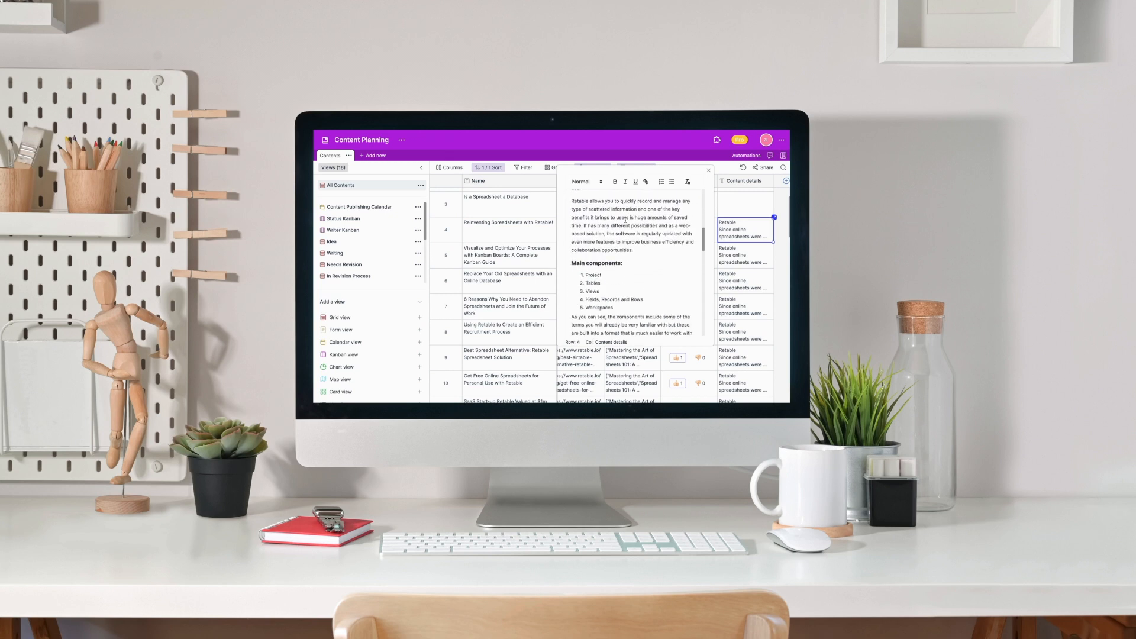
scroll(665, 222, down, 4)
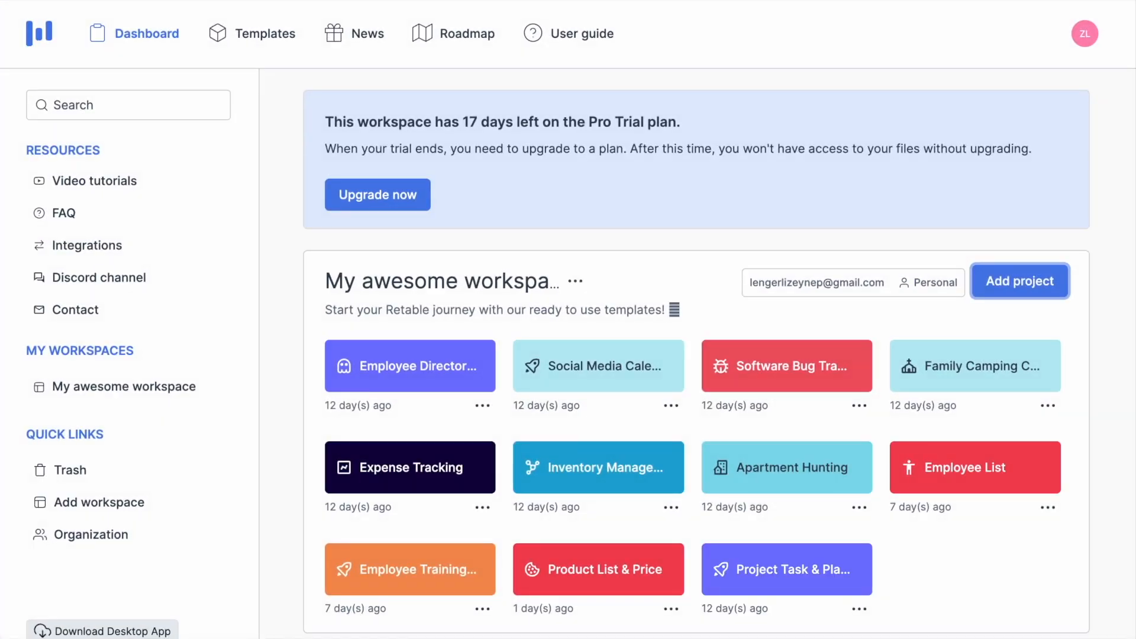
Create a new project from the Content Planning template in the Marketing category
click(1031, 296)
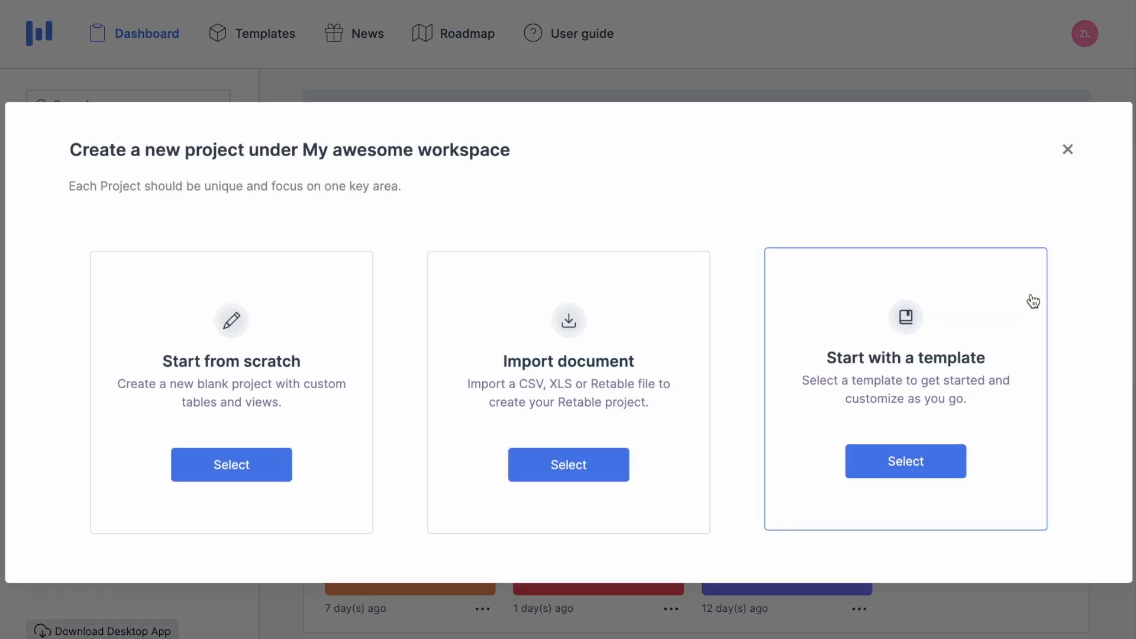
click(907, 467)
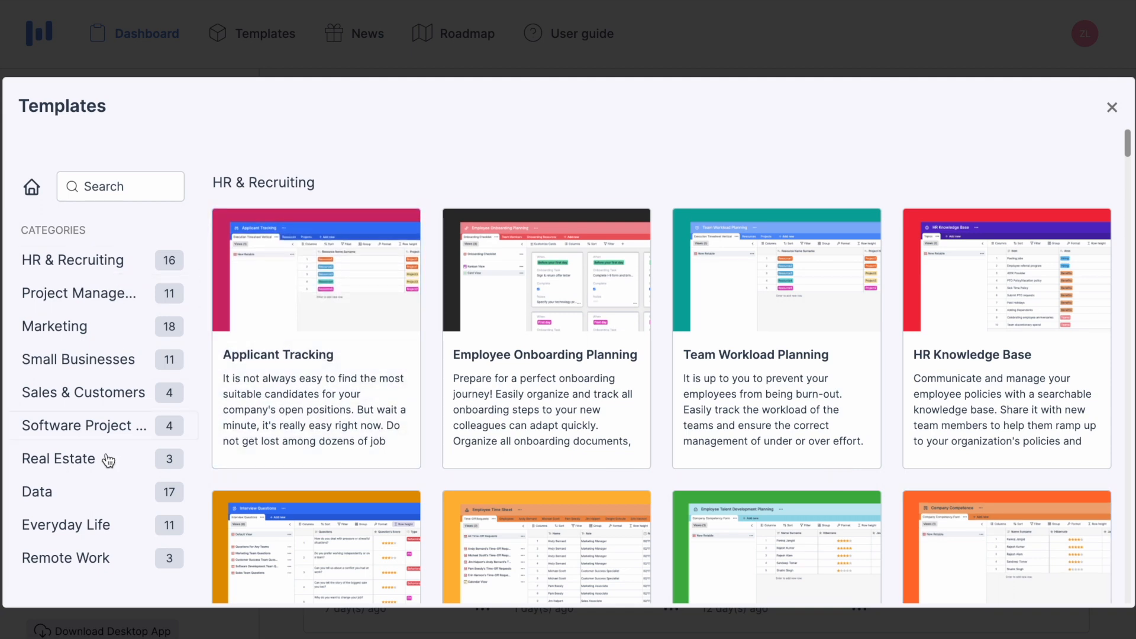
click(101, 342)
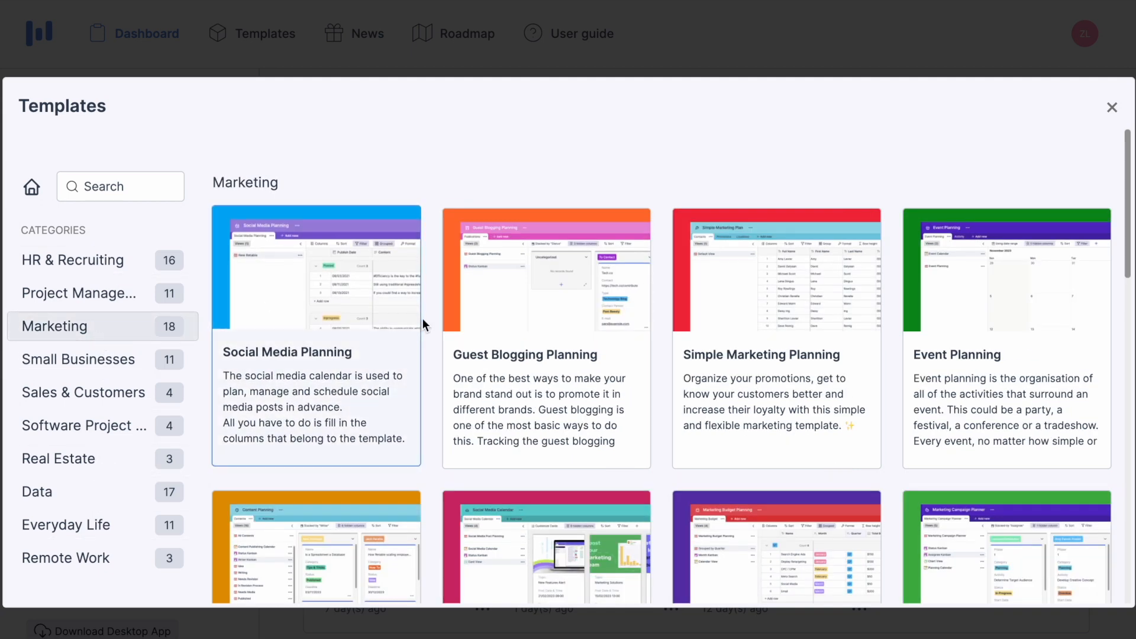
scroll(422, 318, down, 4)
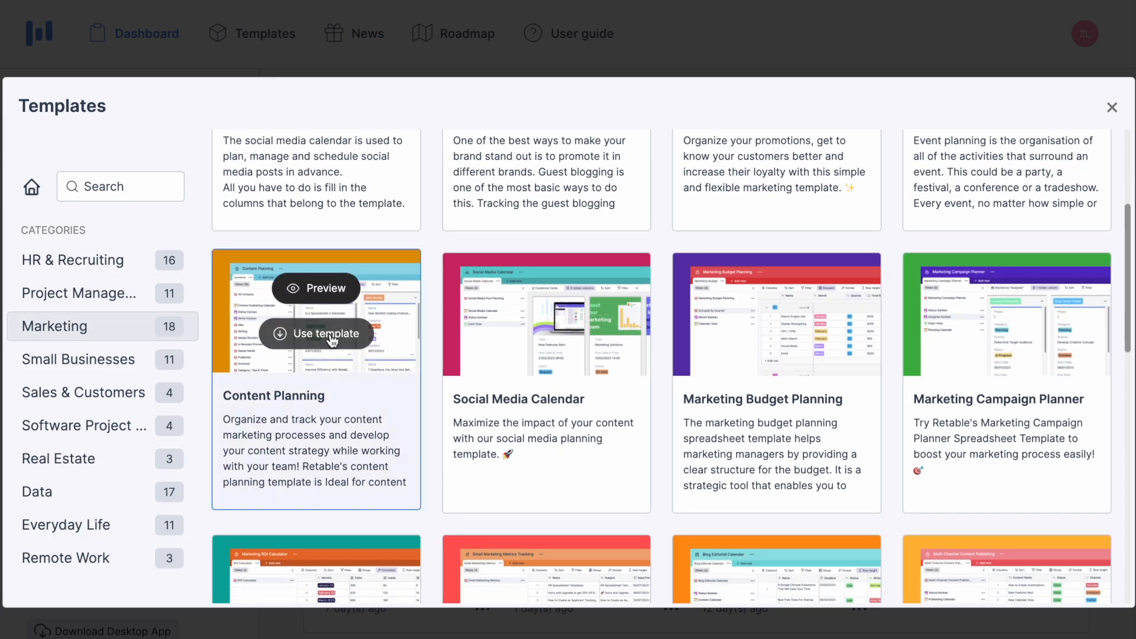
click(331, 337)
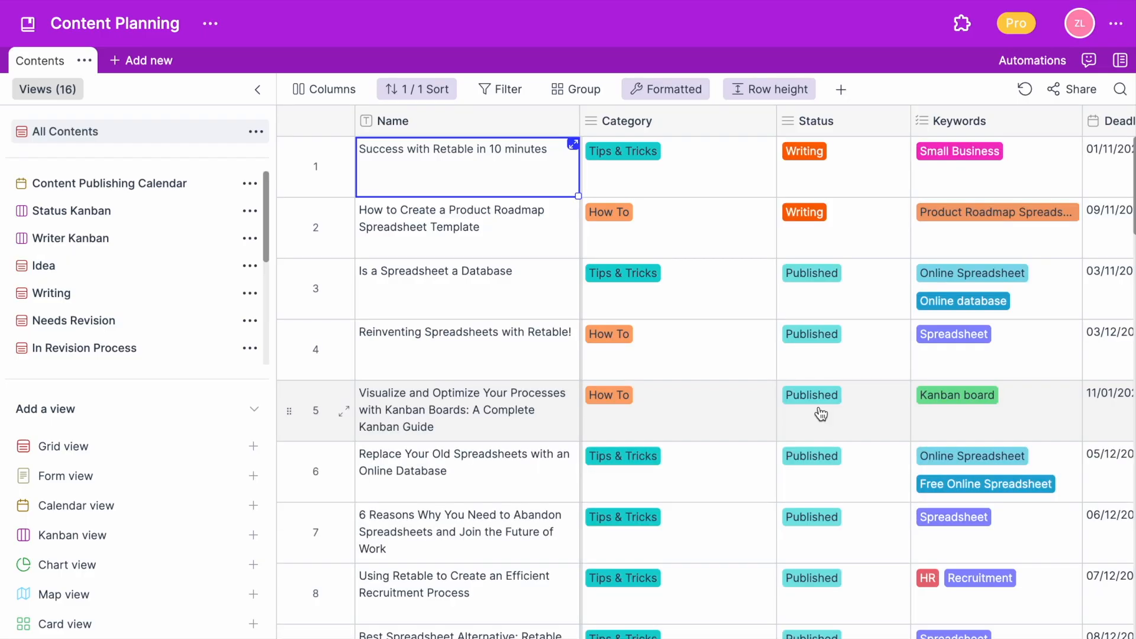
Add a column of type QR code after the Editor column, keeping the title QR code
scroll(687, 346, down, 2)
scroll(686, 346, right, 5)
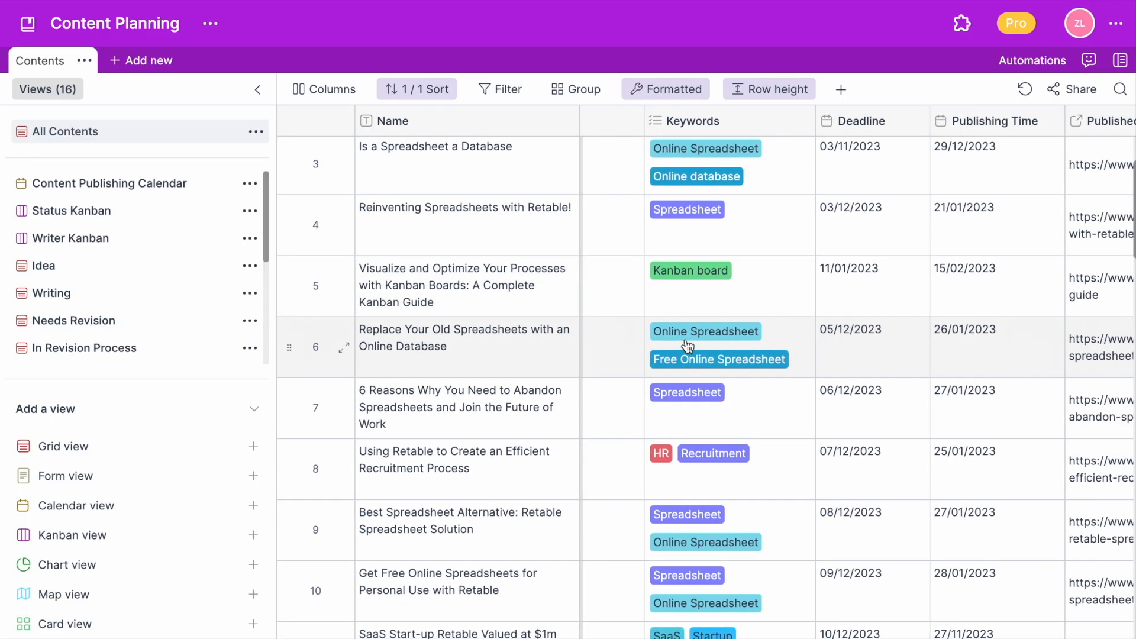
scroll(687, 345, right, 8)
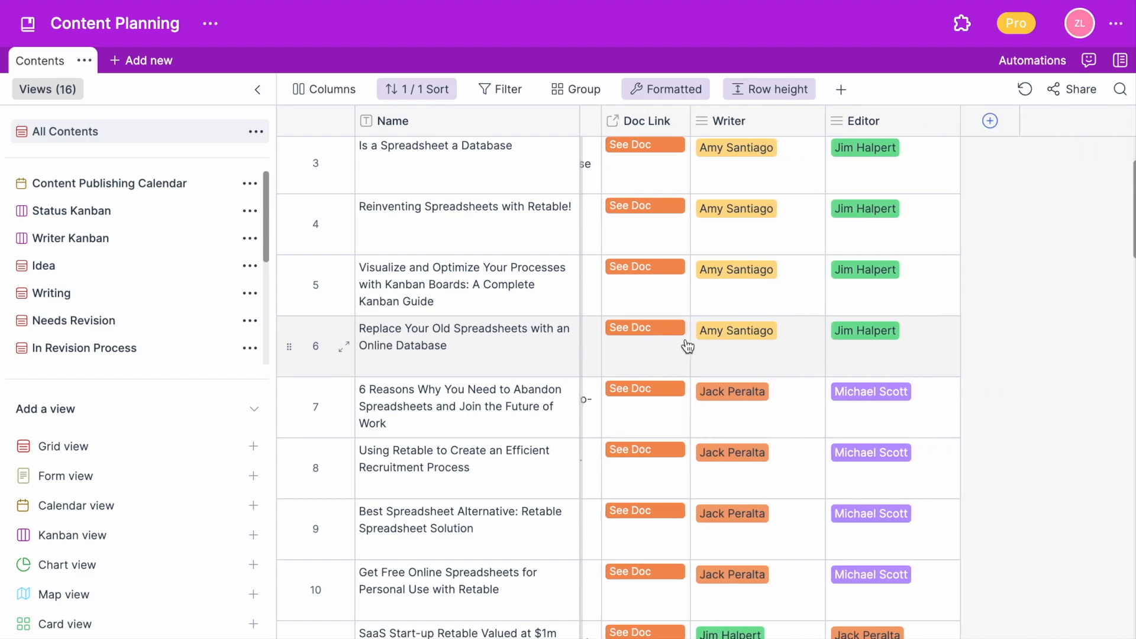
click(990, 122)
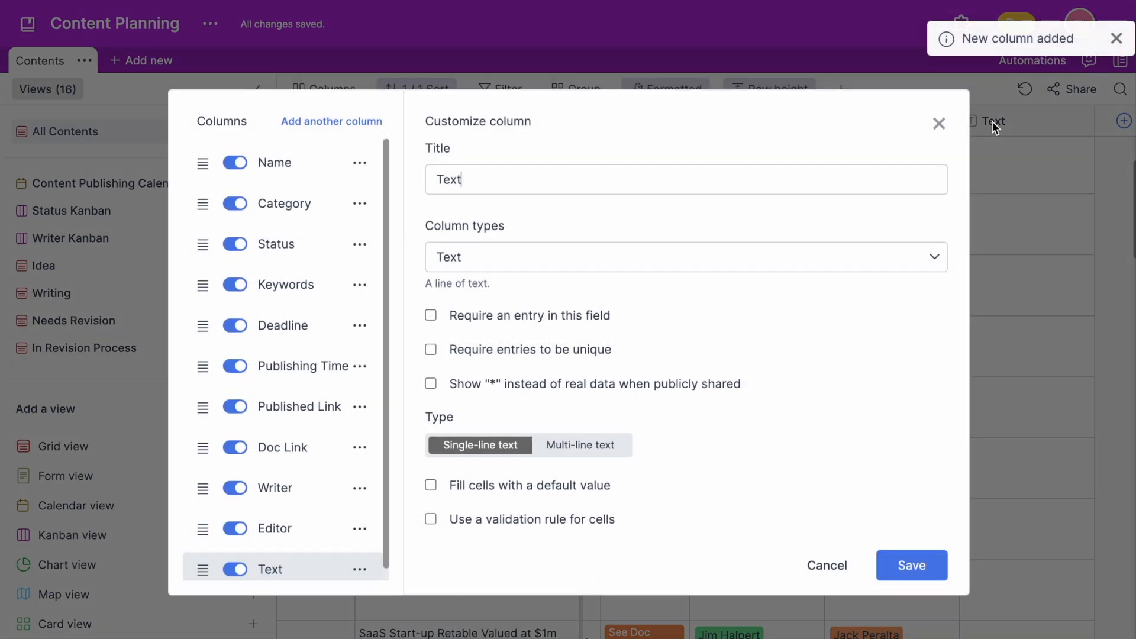
click(820, 253)
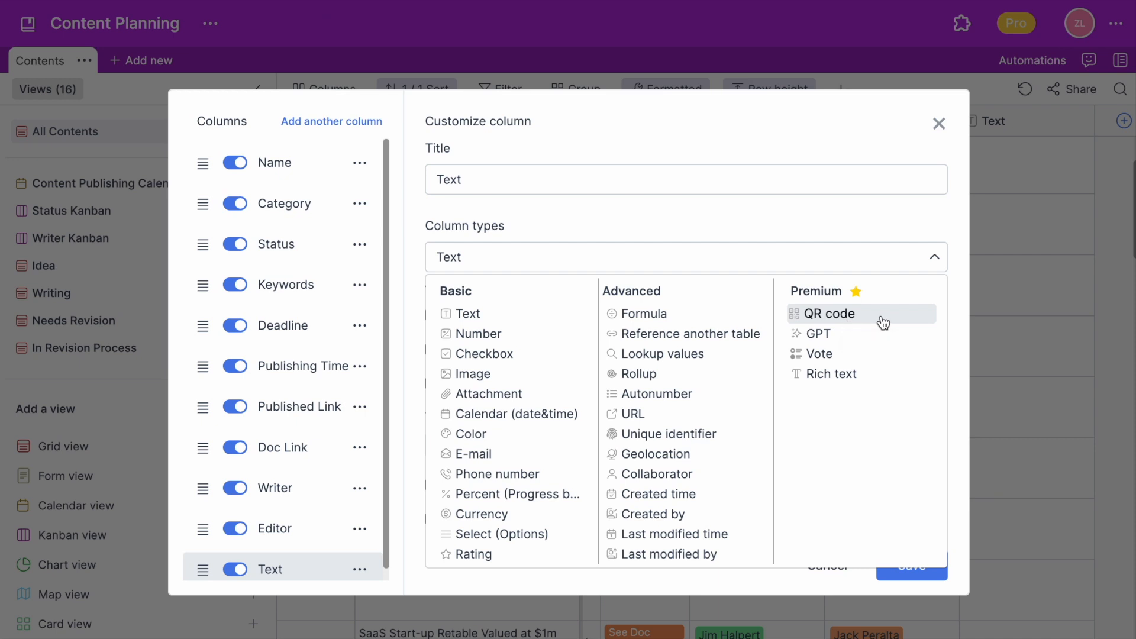
click(881, 320)
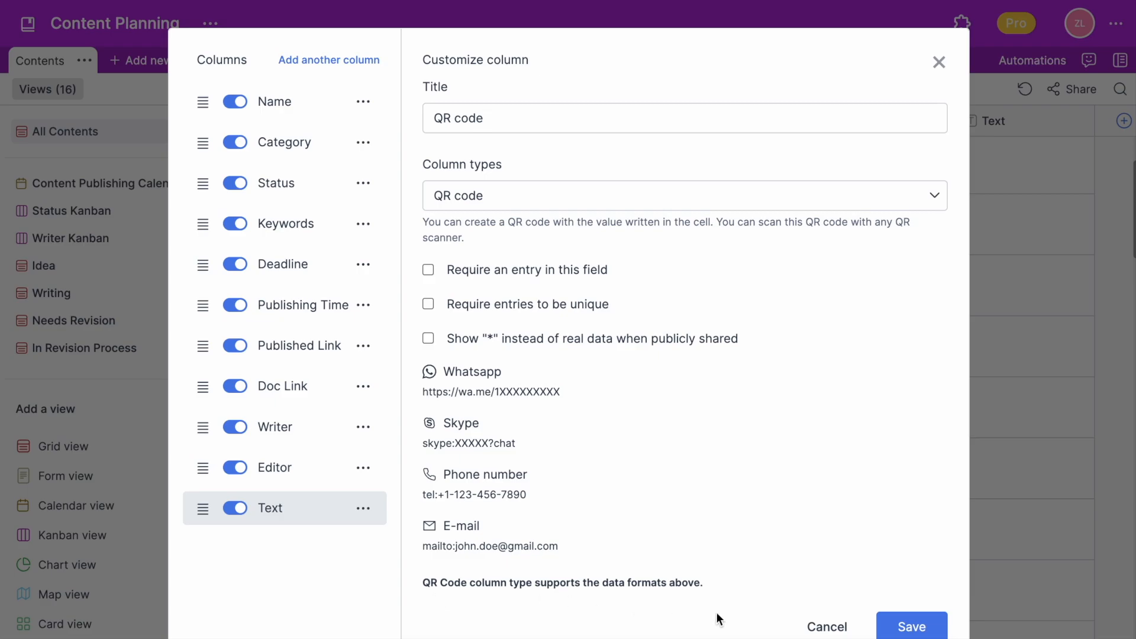
click(912, 627)
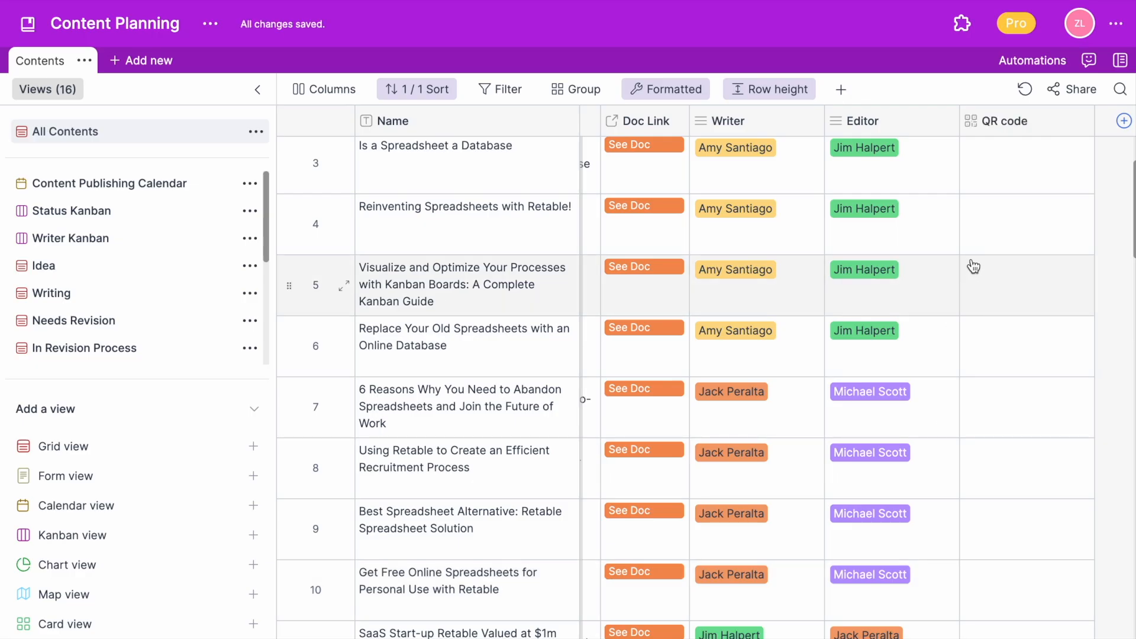
scroll(973, 267, left, 2)
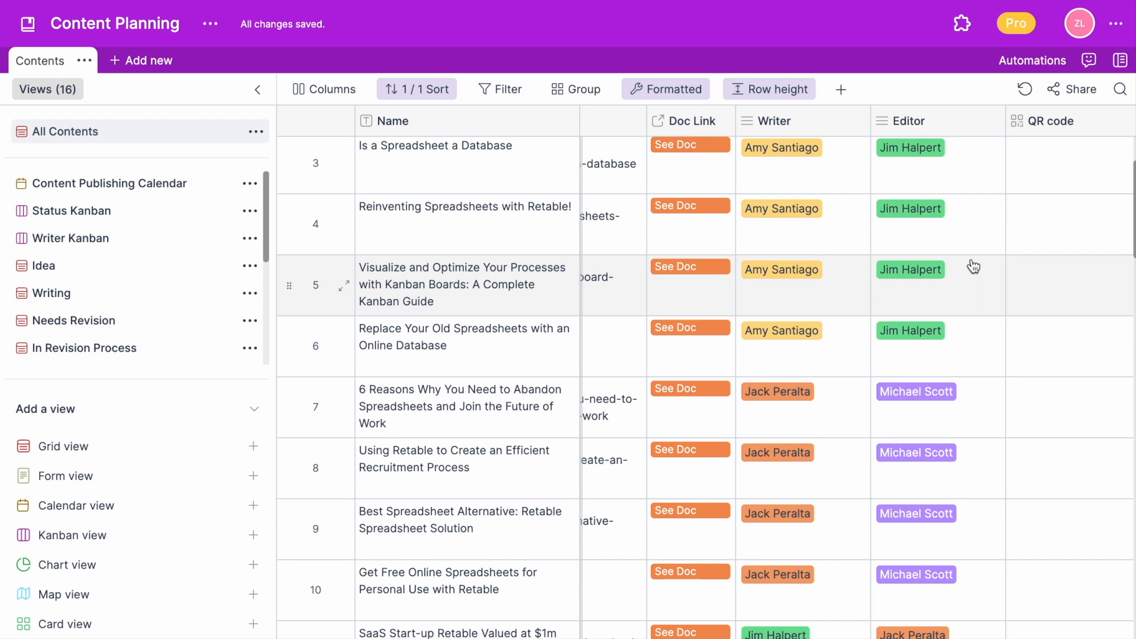
scroll(973, 267, left, 10)
click(829, 180)
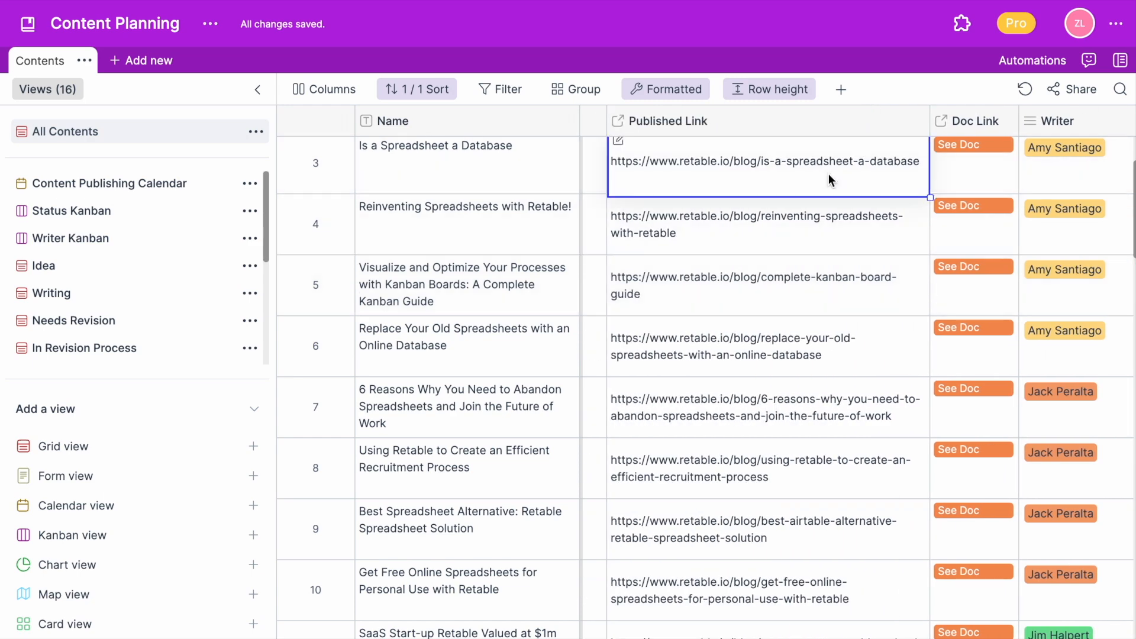
scroll(828, 179, up, 1)
scroll(829, 181, right, 6)
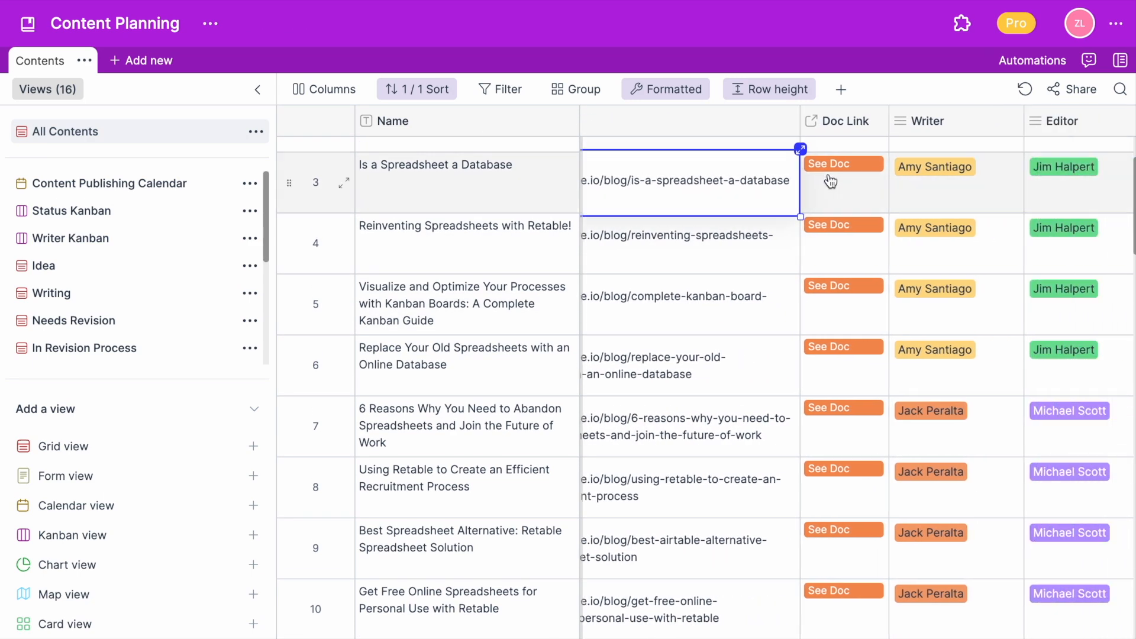
scroll(831, 181, right, 1)
click(935, 185)
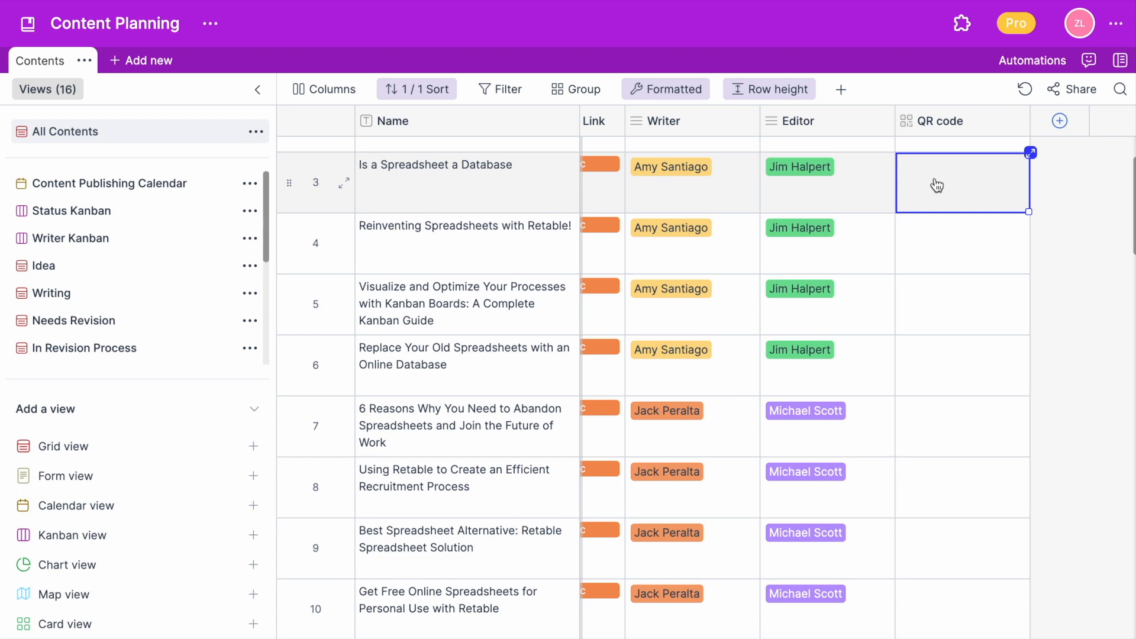
text(https://www.retable.io/blog/is-a-spreadsheet-a-database)
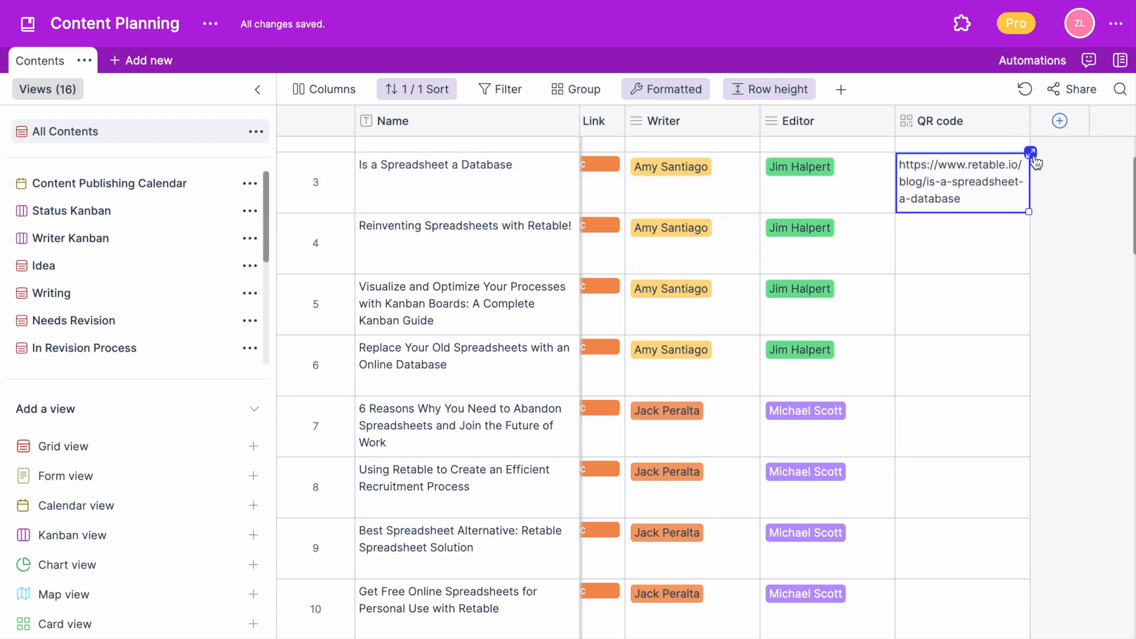
click(1031, 154)
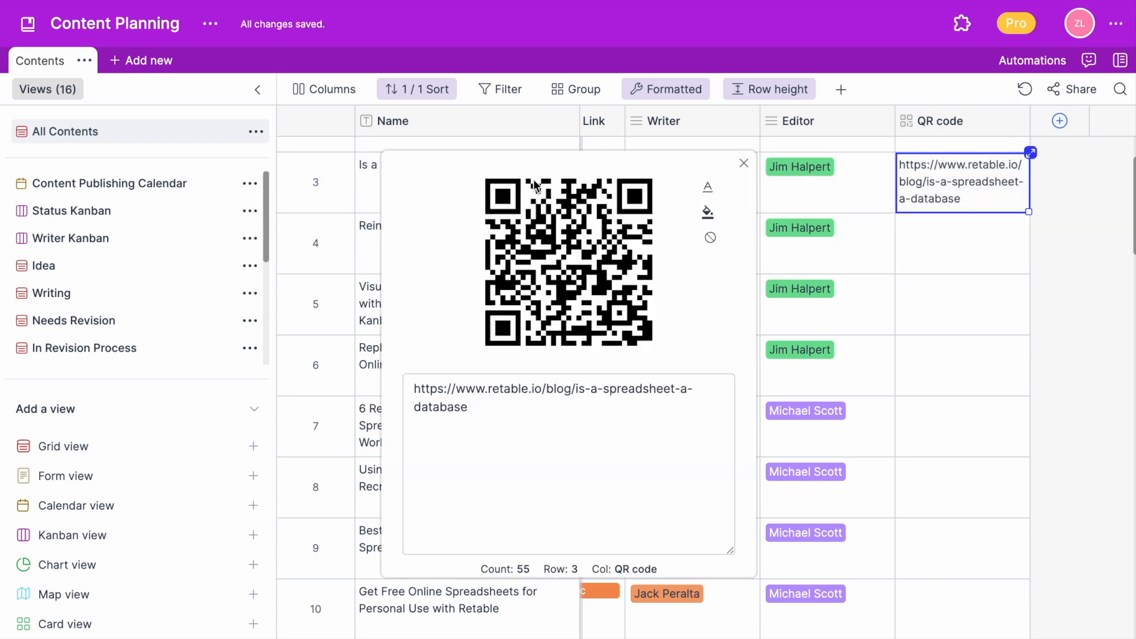
click(744, 163)
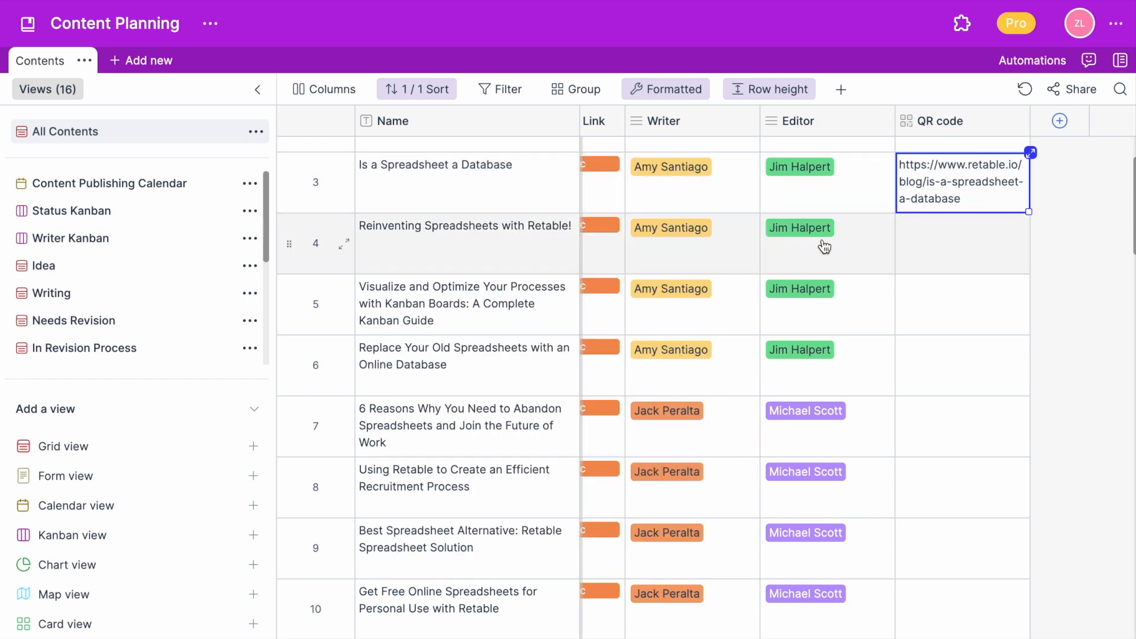
Copy the Published Link of row 4, "Reinventing Spreadsheets with Retable!", into its QR code cell
scroll(931, 259, left, 5)
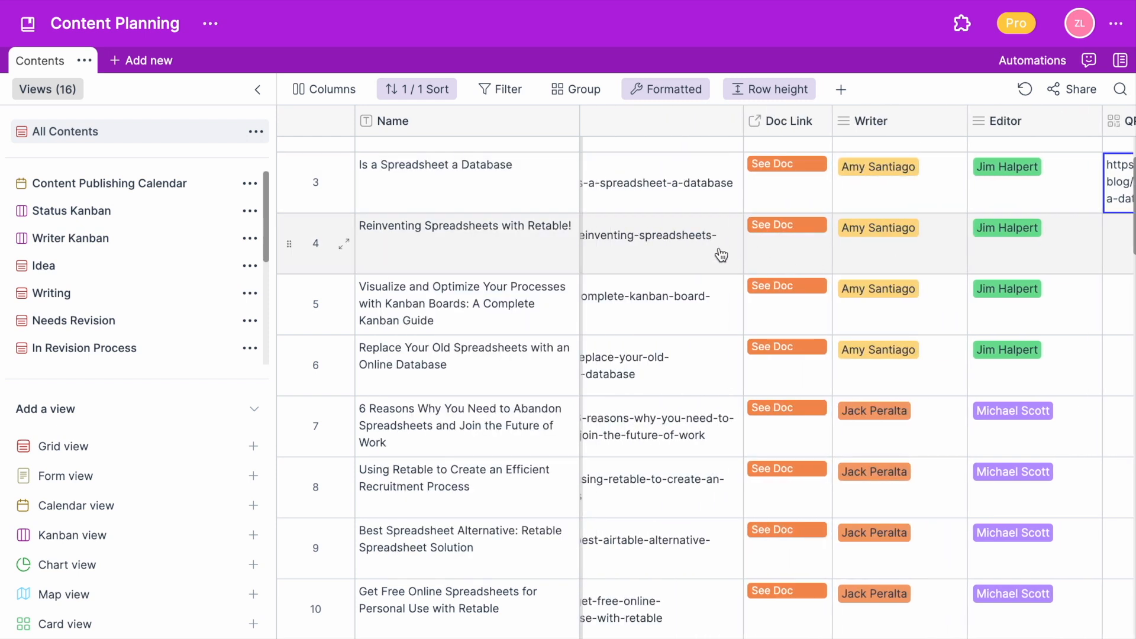
click(721, 256)
scroll(721, 256, right, 5)
click(833, 261)
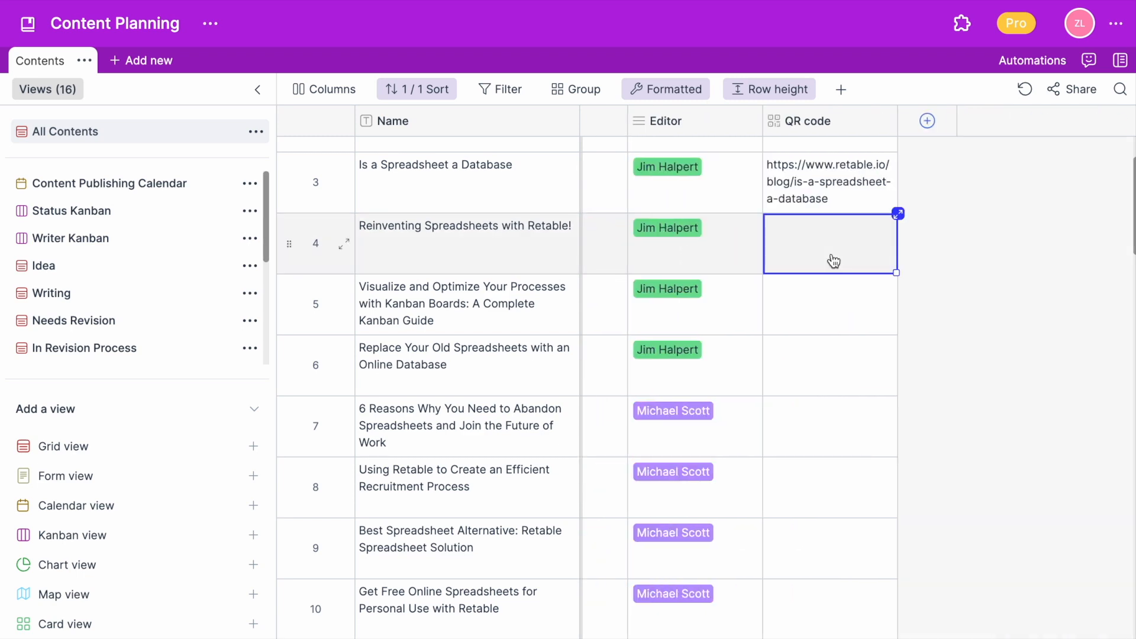
key(ctrl+v)
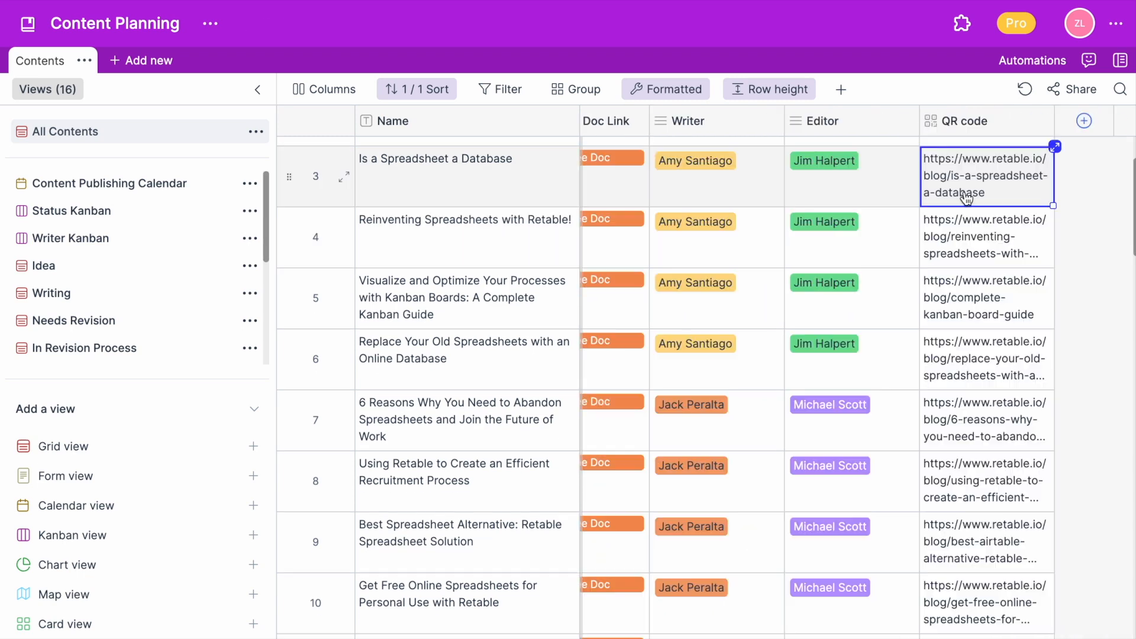
Replace the content of row 7's QR code cell with the text "6 Reasons Why To Use Retable"
scroll(967, 199, down, 1)
click(1001, 323)
text(6 Reasons W)
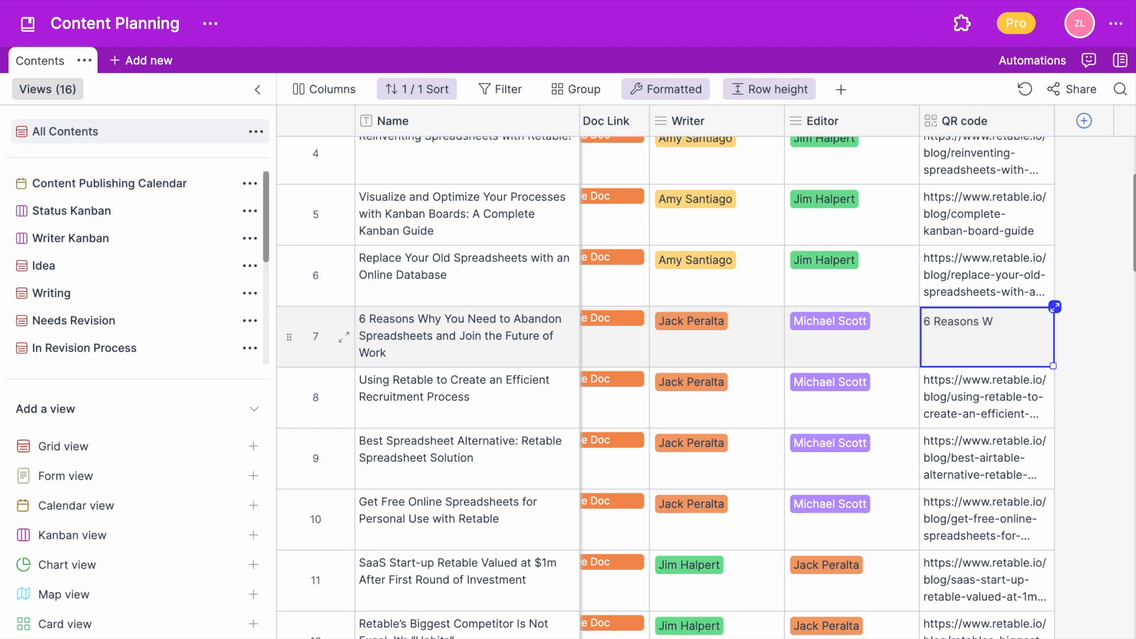
text(hy To Use Retable)
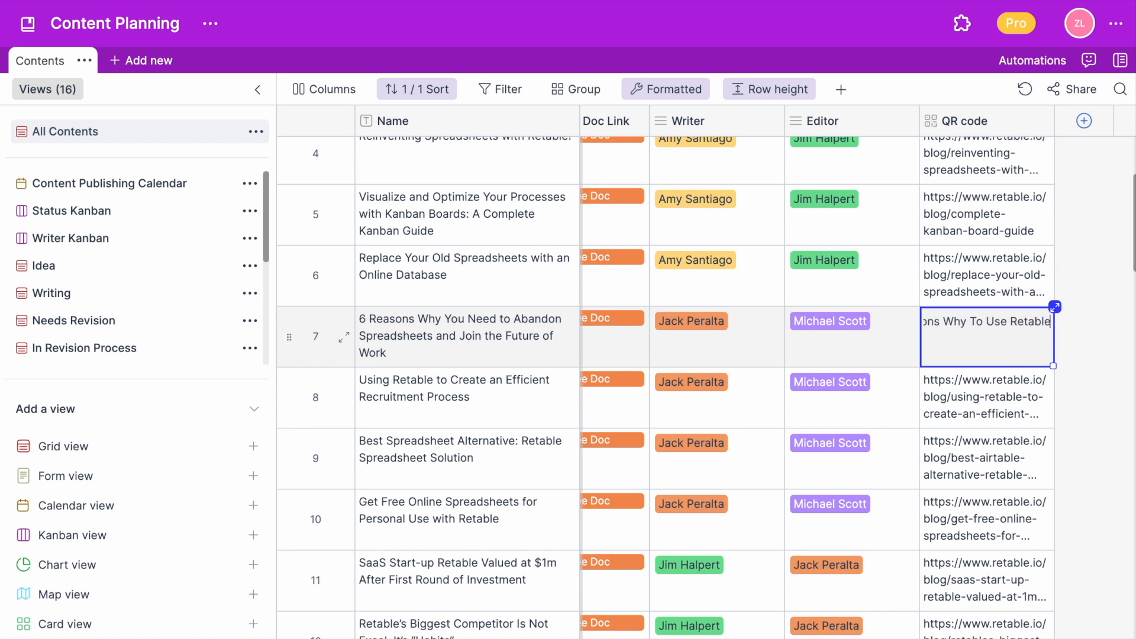
Give row 7's QR code a blue background and a lime green foreground color
click(1054, 306)
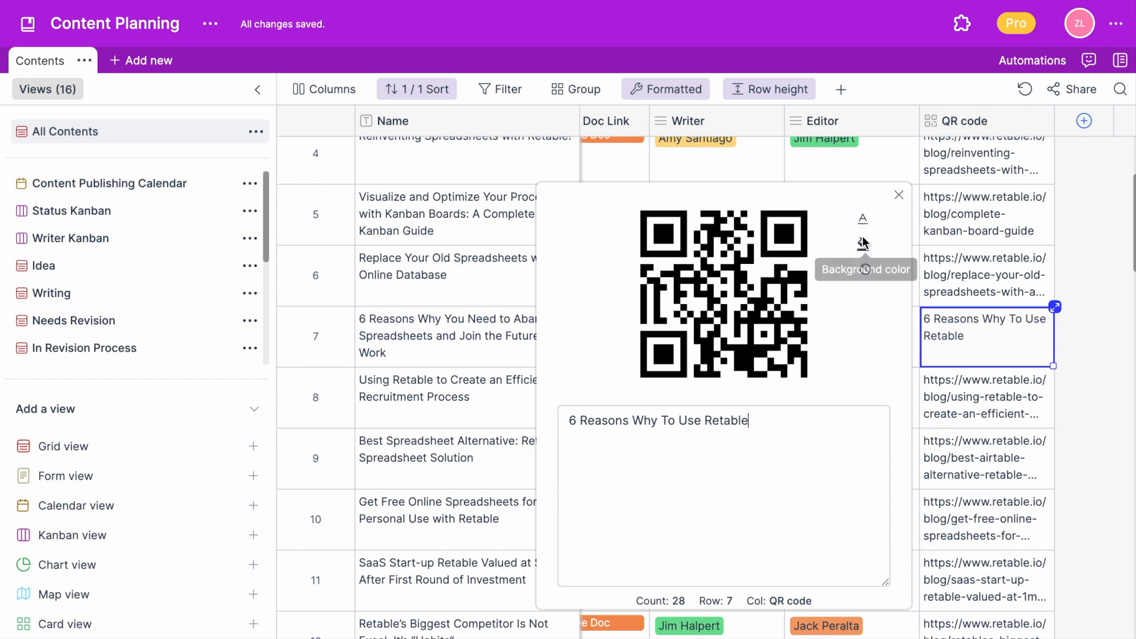
click(862, 243)
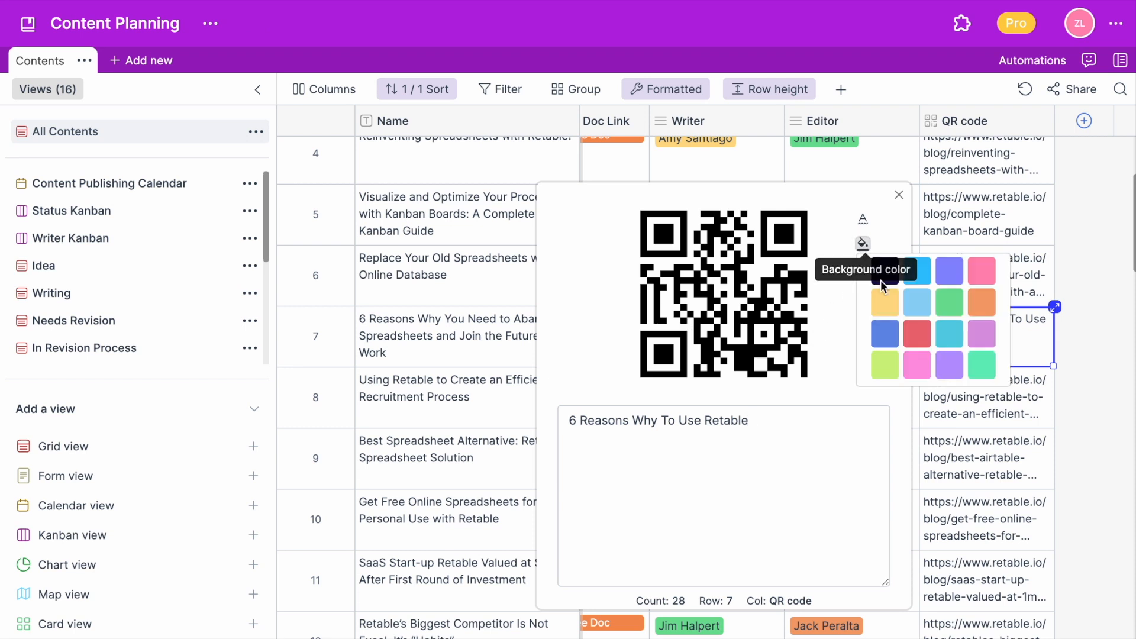
click(885, 333)
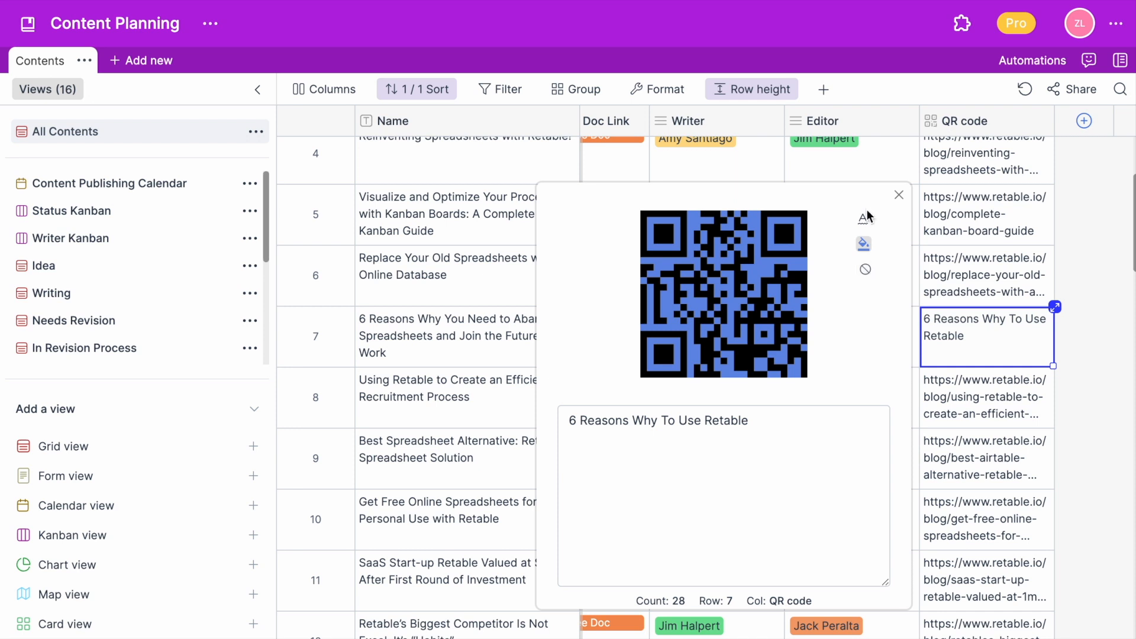
click(867, 217)
click(861, 334)
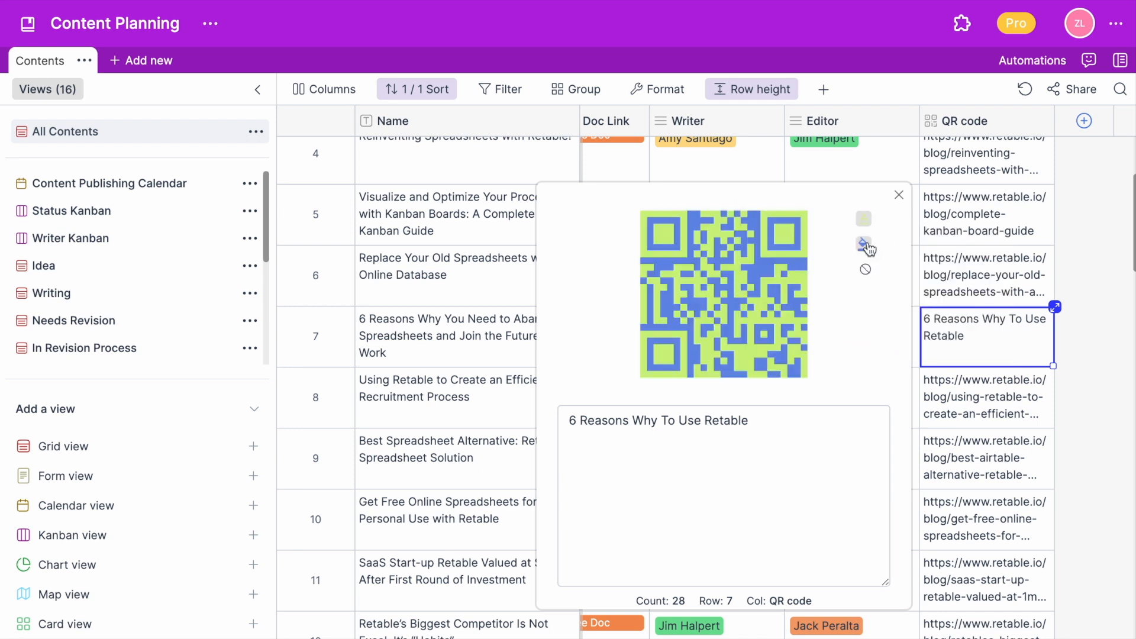
click(864, 243)
key(Escape)
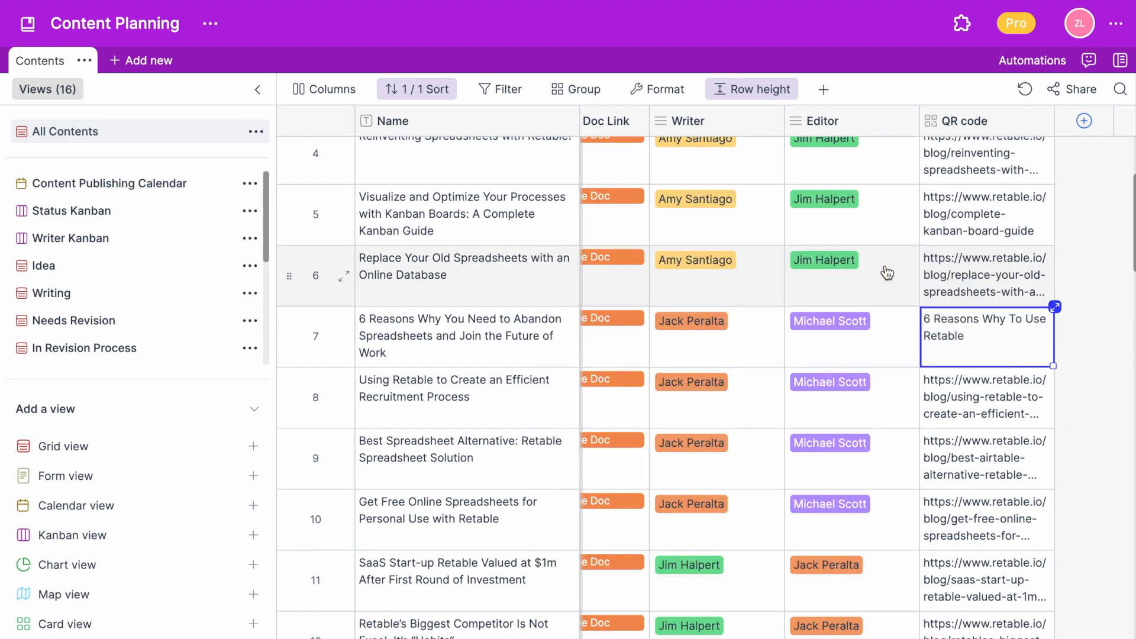
Add another column after the QR code column and set its type to GPT
scroll(888, 272, right, 2)
click(989, 121)
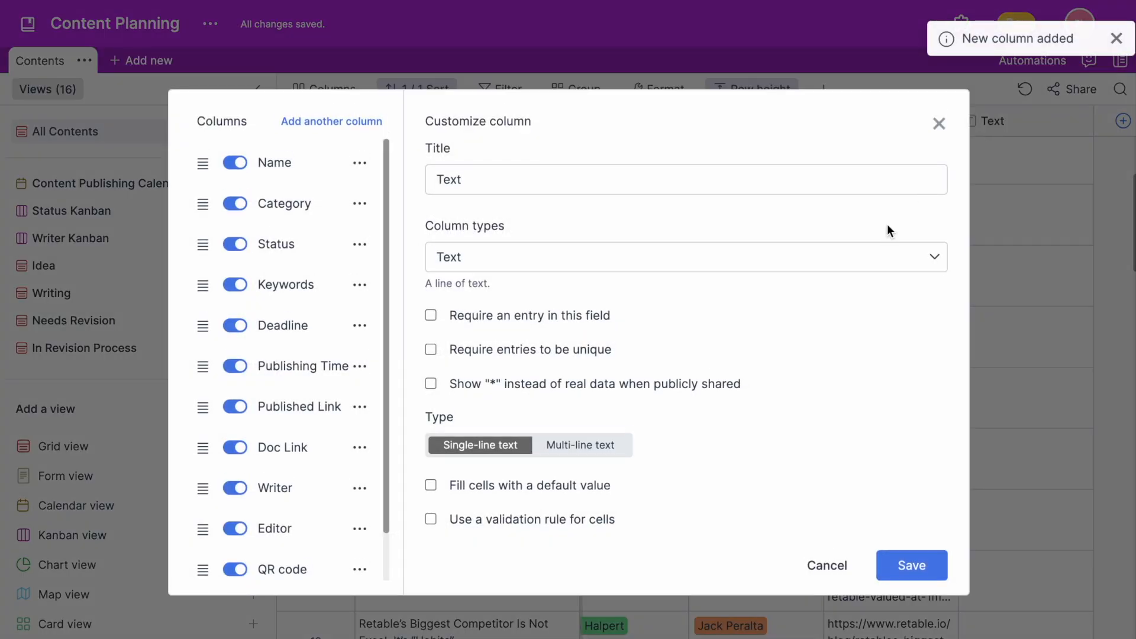
click(873, 251)
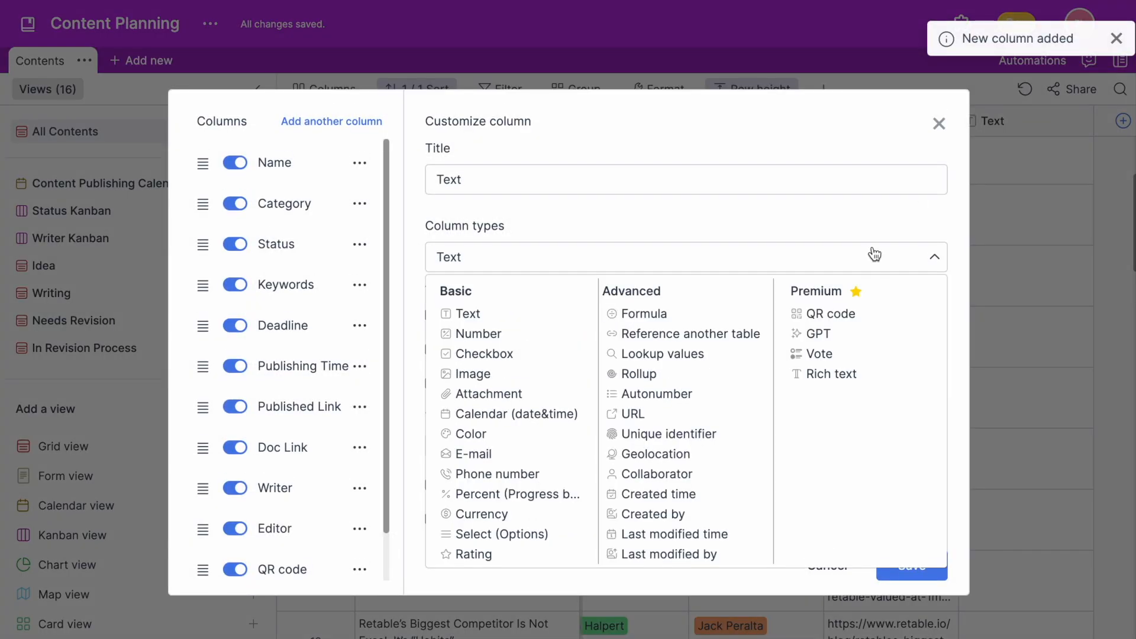
click(844, 333)
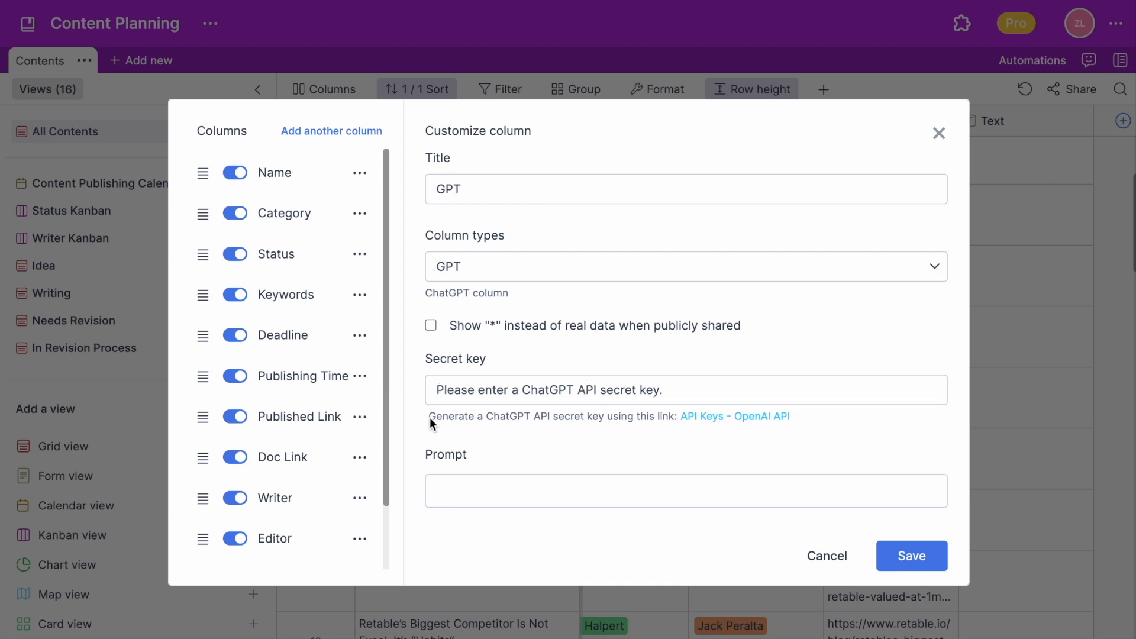
Open the OpenAI API Keys page linked below the GPT column's Secret key field
drag(429, 418, 595, 431)
click(766, 436)
click(736, 418)
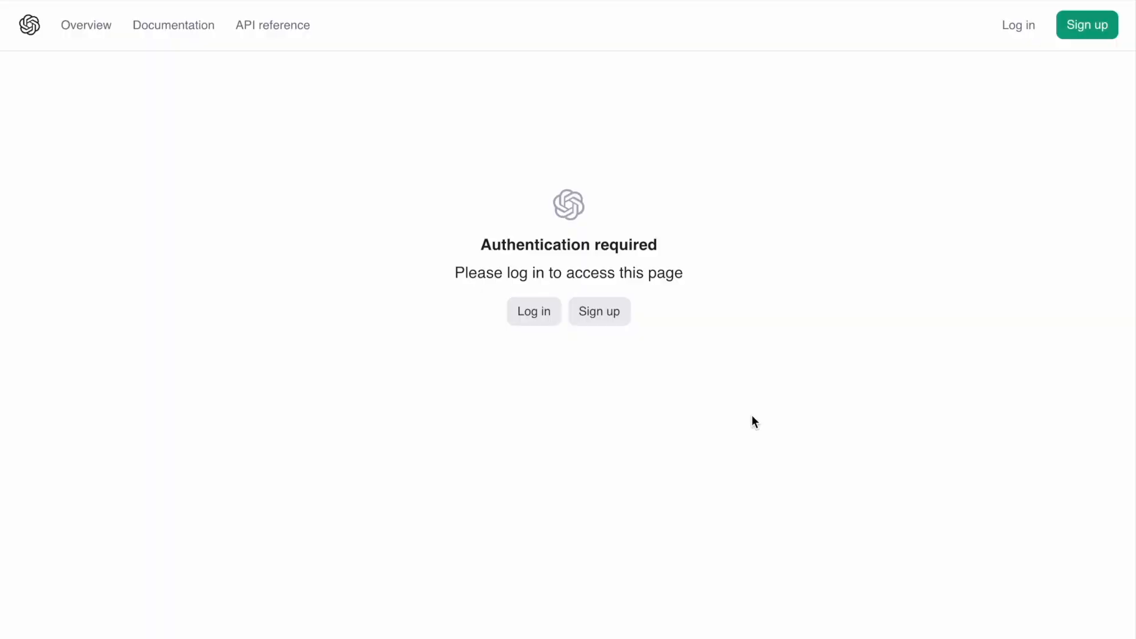
Log in to the OpenAI account by entering the account password
click(545, 322)
click(601, 350)
key(ctrl+v)
click(575, 476)
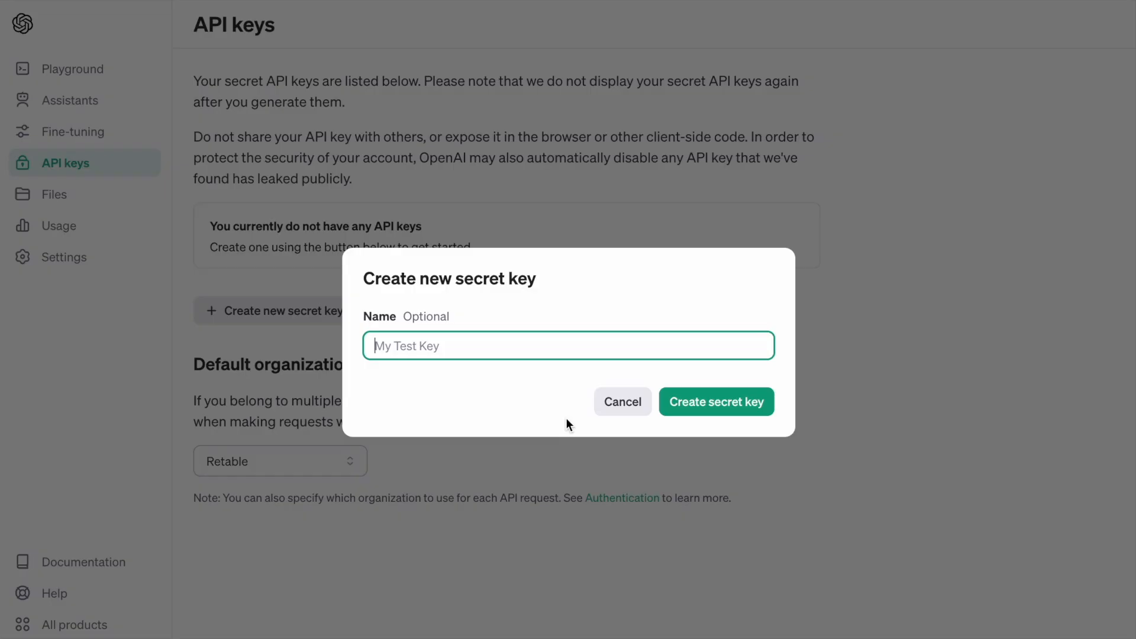
Create a new OpenAI secret key, entering the owner's full name as its name, and copy the generated key
text(Zeynep Lengerli)
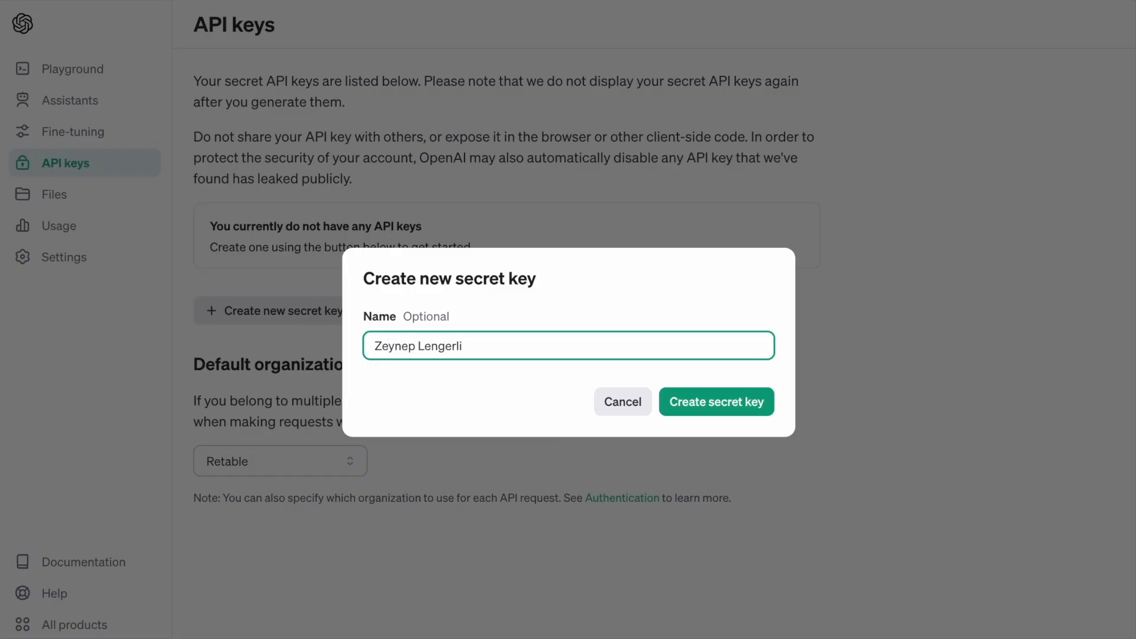
click(713, 412)
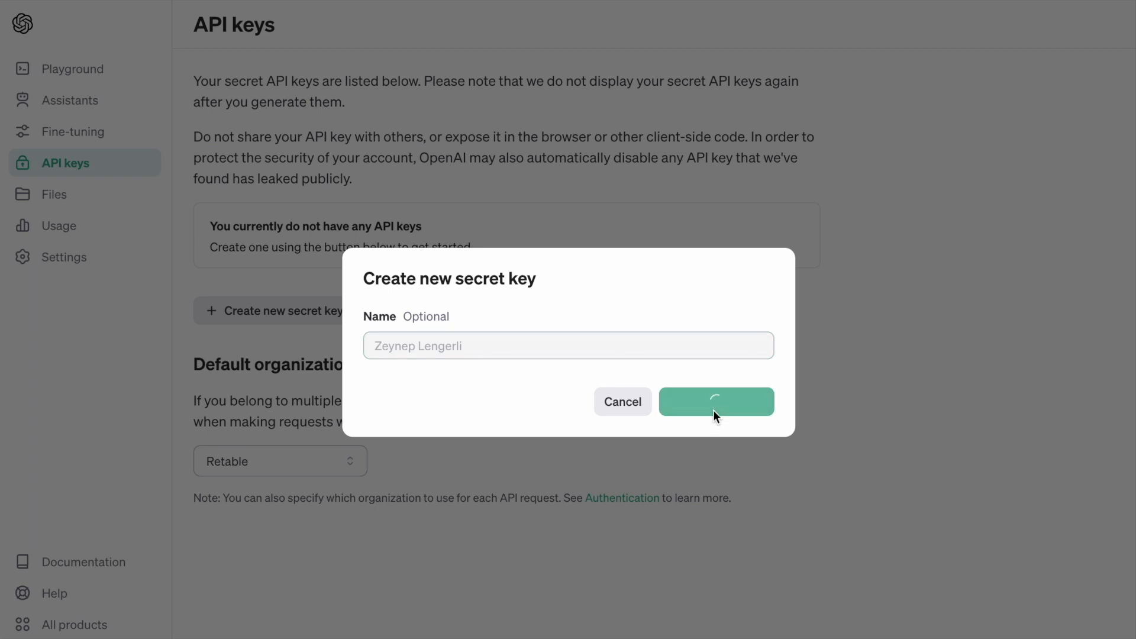
click(750, 371)
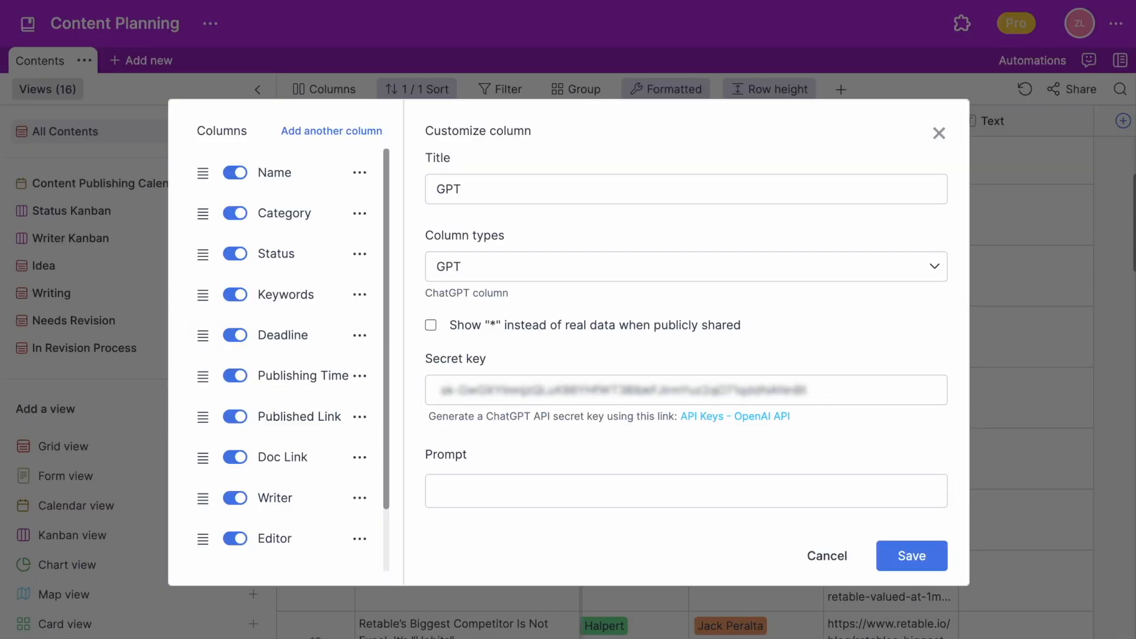
Set the GPT column's prompt to "Give me 3 content title ideas about spreadsheets" and save the column
text(Give)
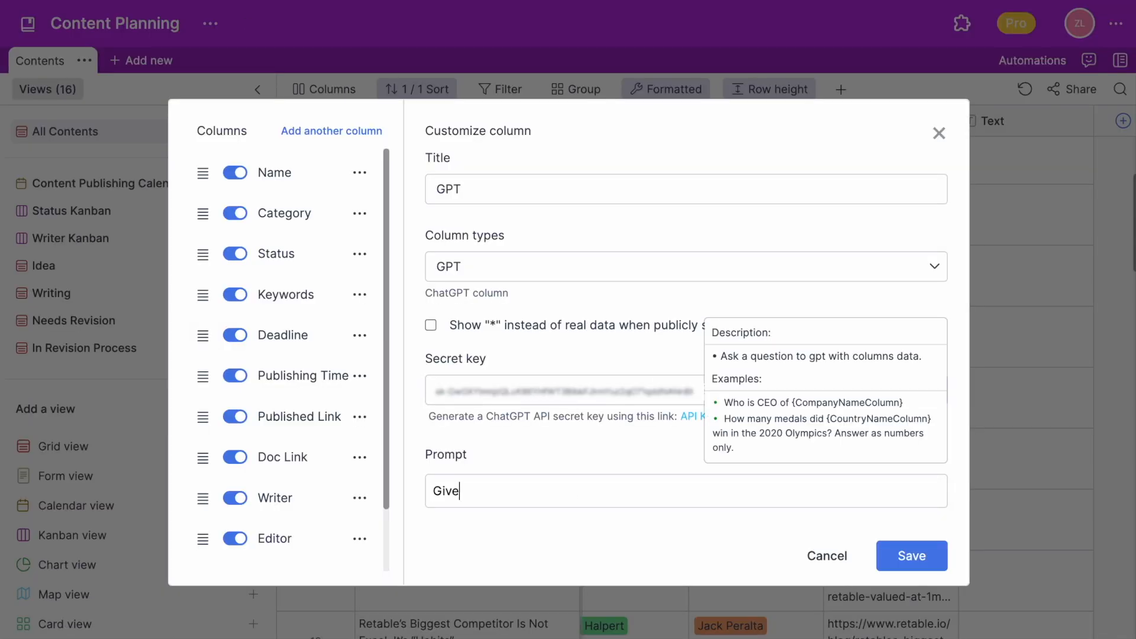
text( me 3 content title ideas about spreadshe)
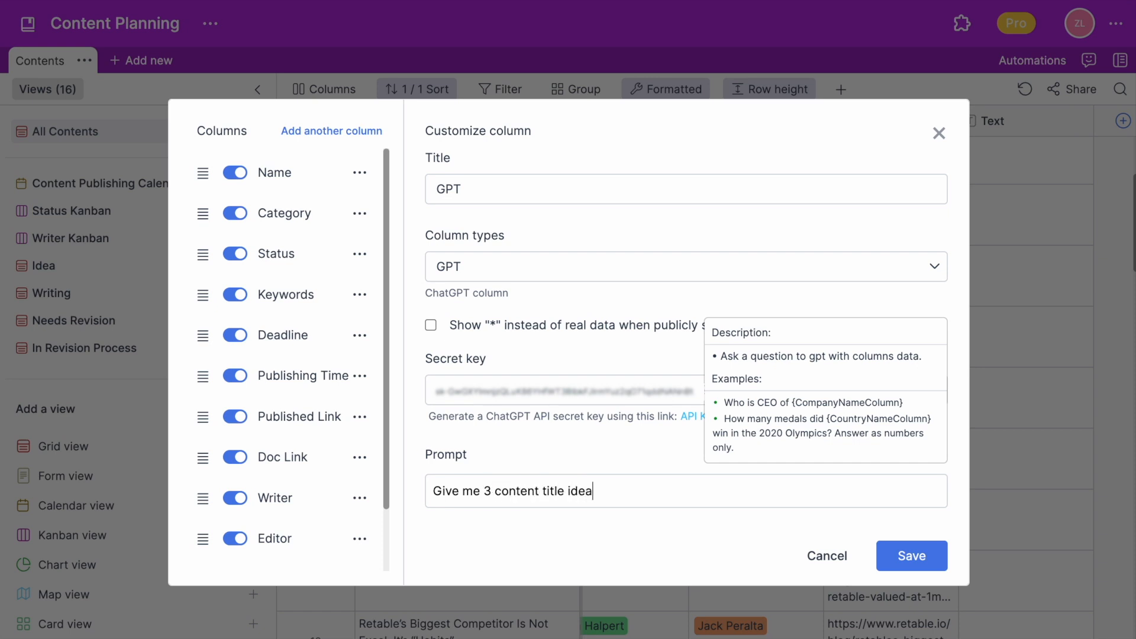
text(ets)
click(911, 554)
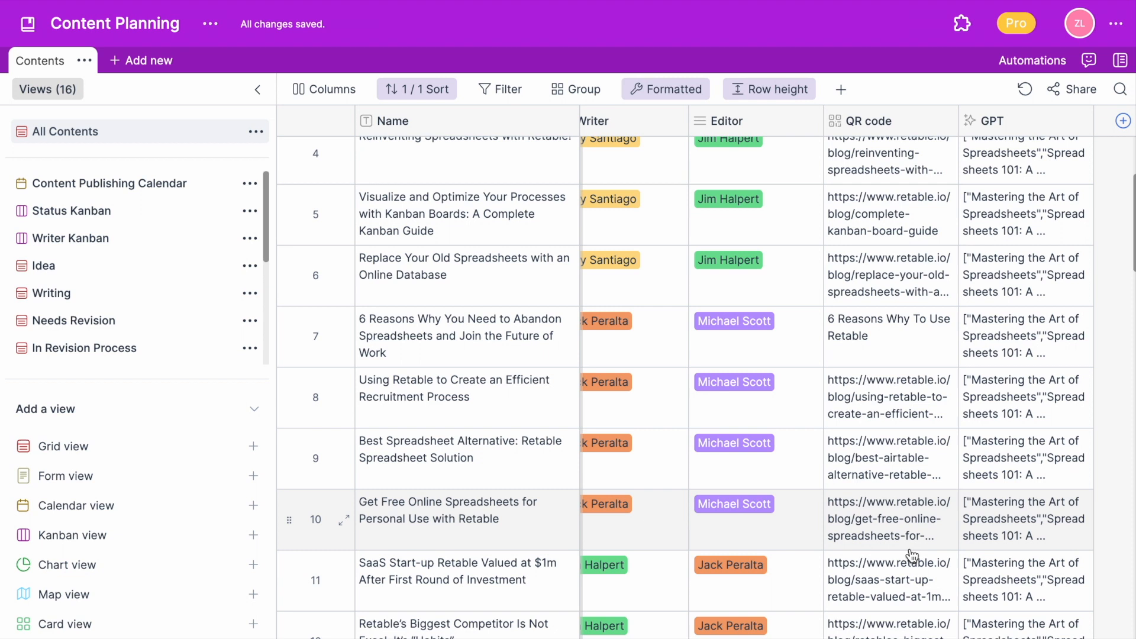
Expand row 7's GPT cell, read the full list of generated title ideas and close it
click(994, 351)
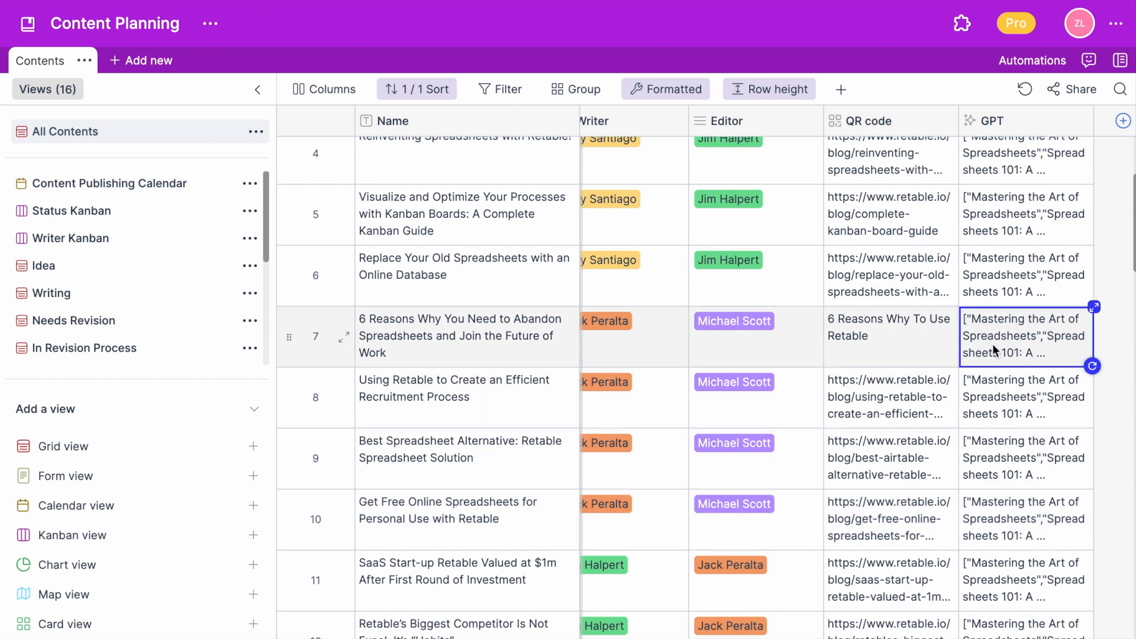
click(1094, 306)
drag(619, 218, 685, 268)
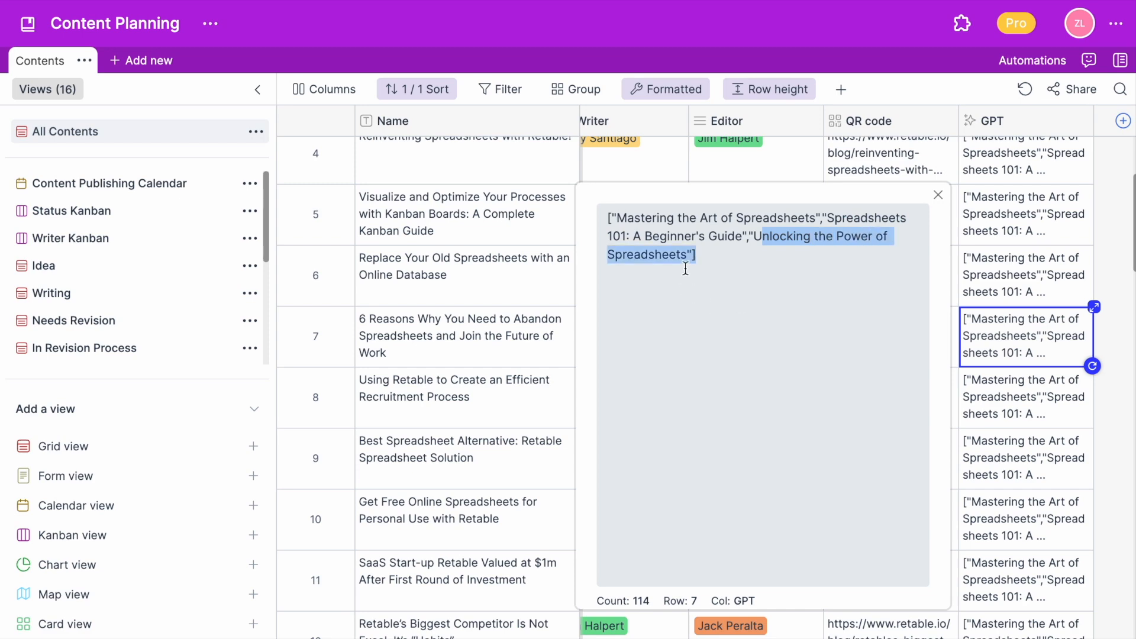
click(938, 195)
Add a Vote column titled "Should we publish?" after the GPT column, reviewing the voting rules before saving it
scroll(992, 197, down, 3)
scroll(992, 198, up, 3)
scroll(992, 197, right, 3)
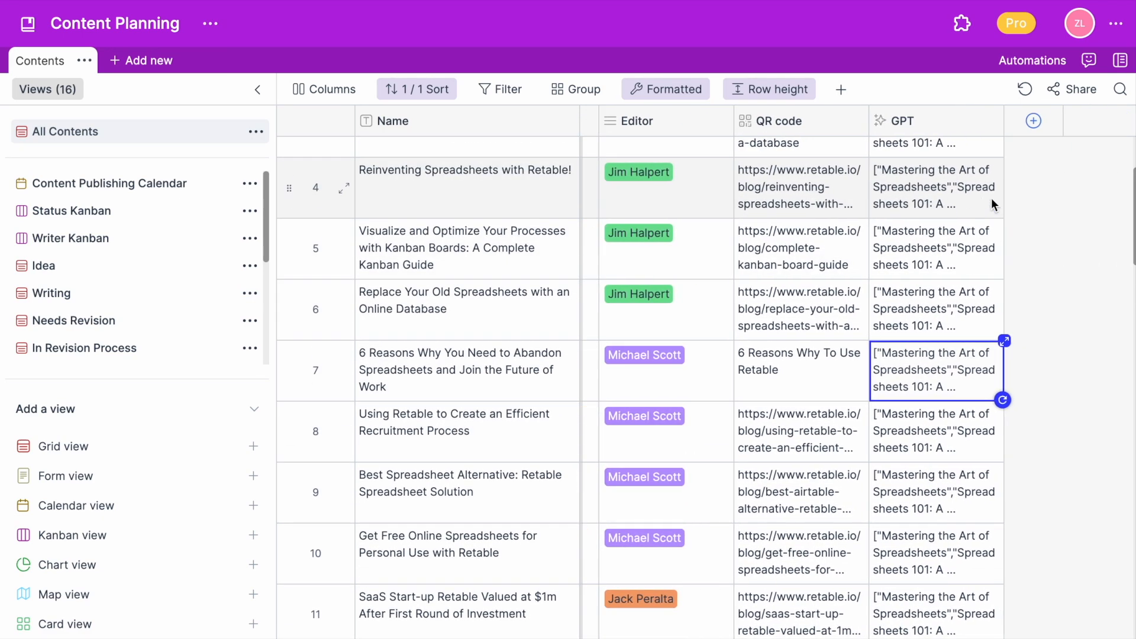
click(1006, 122)
click(857, 260)
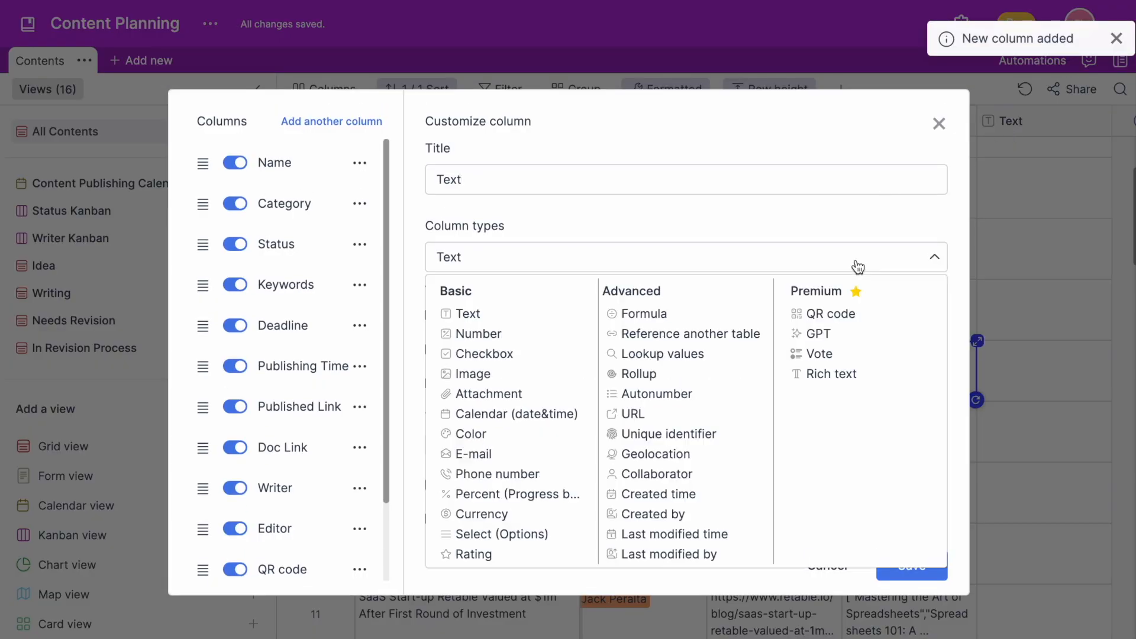
click(839, 353)
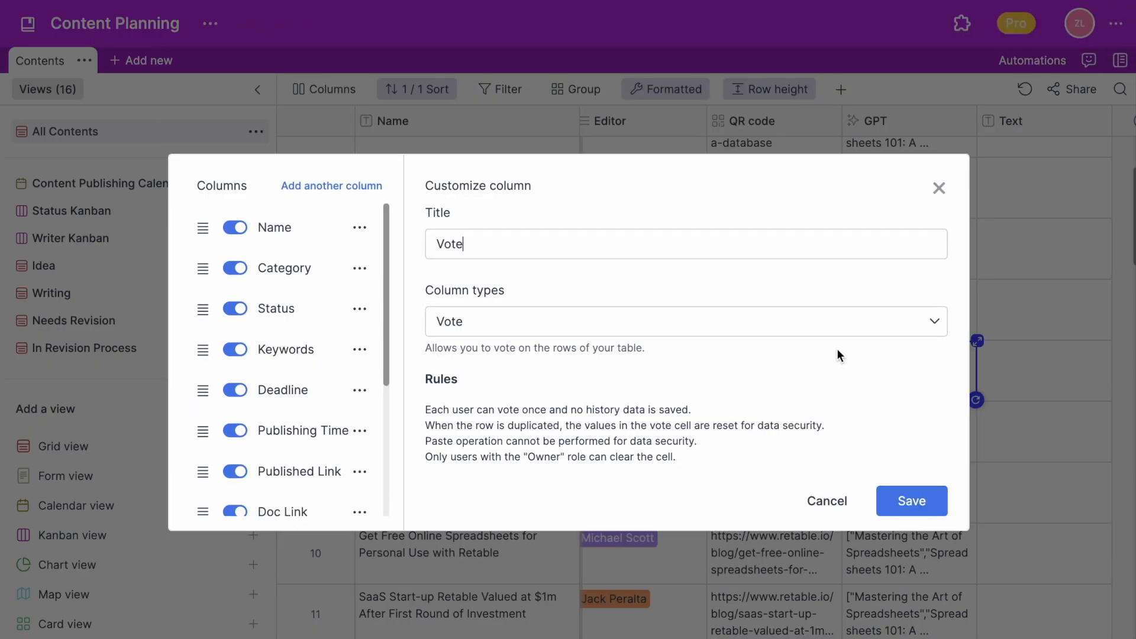
double_click(588, 239)
text(Should we publish?)
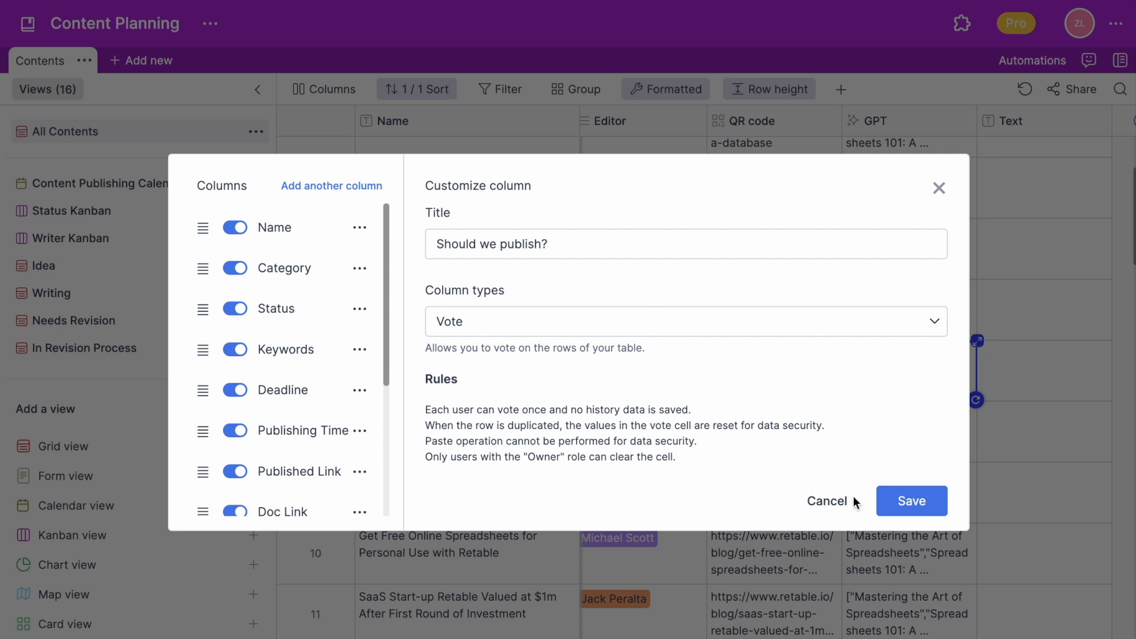
drag(426, 410, 723, 460)
click(763, 456)
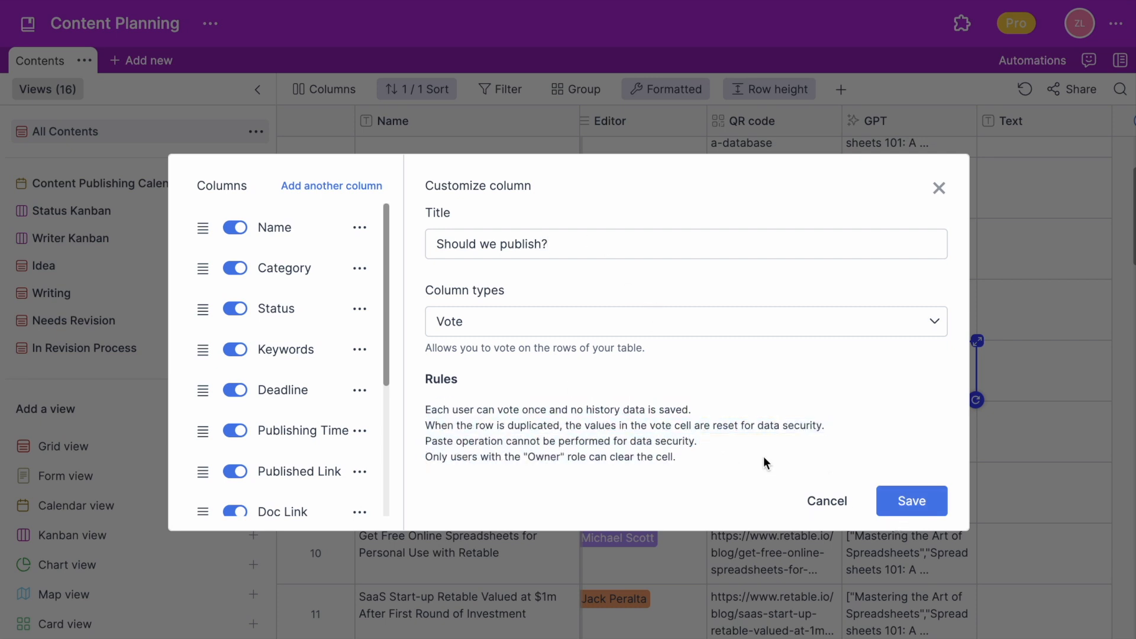
click(912, 501)
Vote thumbs up on rows 4, 5, 7, 8 and 11 and thumbs down on rows 6, 9 and 10
click(957, 187)
click(956, 249)
click(1009, 309)
click(957, 371)
click(956, 431)
click(1011, 494)
click(1009, 553)
click(956, 614)
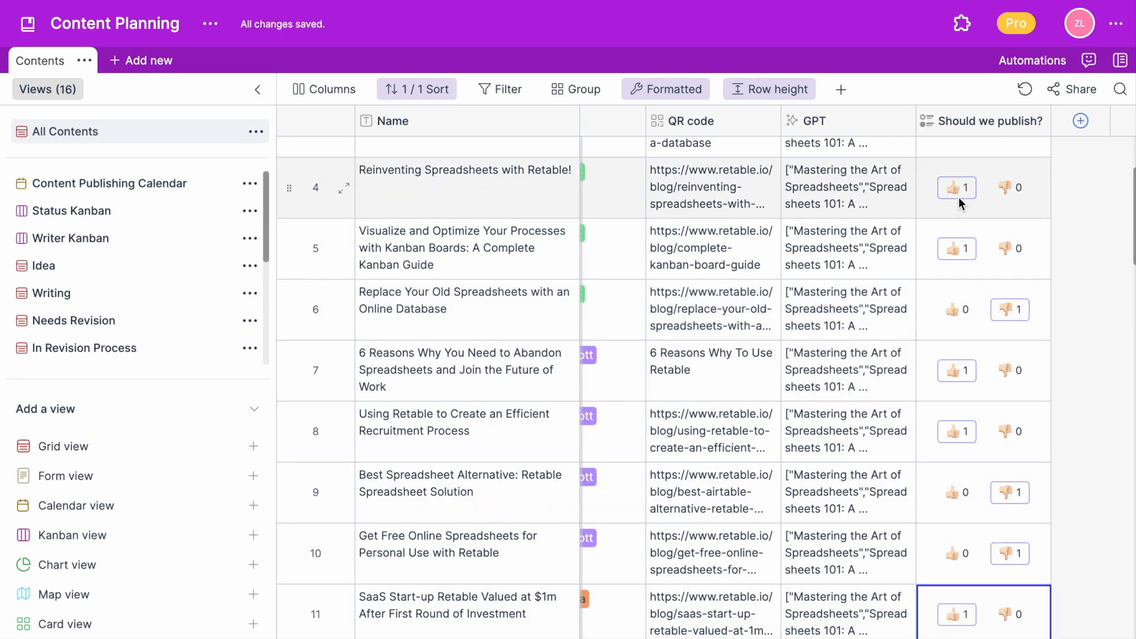
Add a Rich text column titled "Content details" after the "Should we publish?" column
scroll(888, 190, right, 2)
click(1018, 118)
click(843, 258)
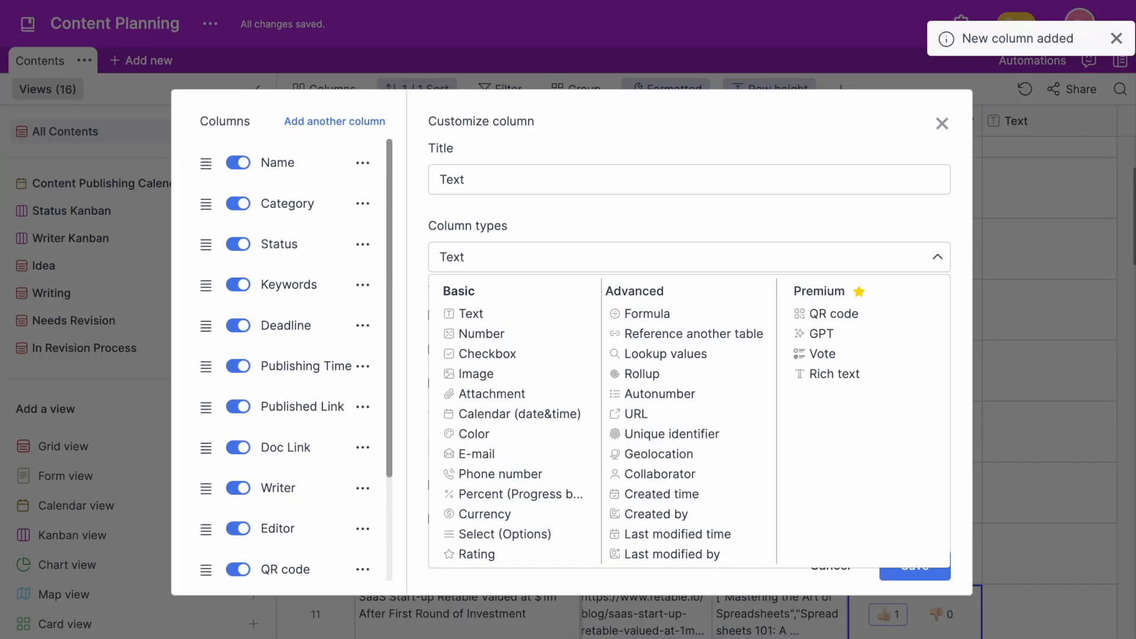
click(842, 376)
key(ctrl+a)
text(Conten)
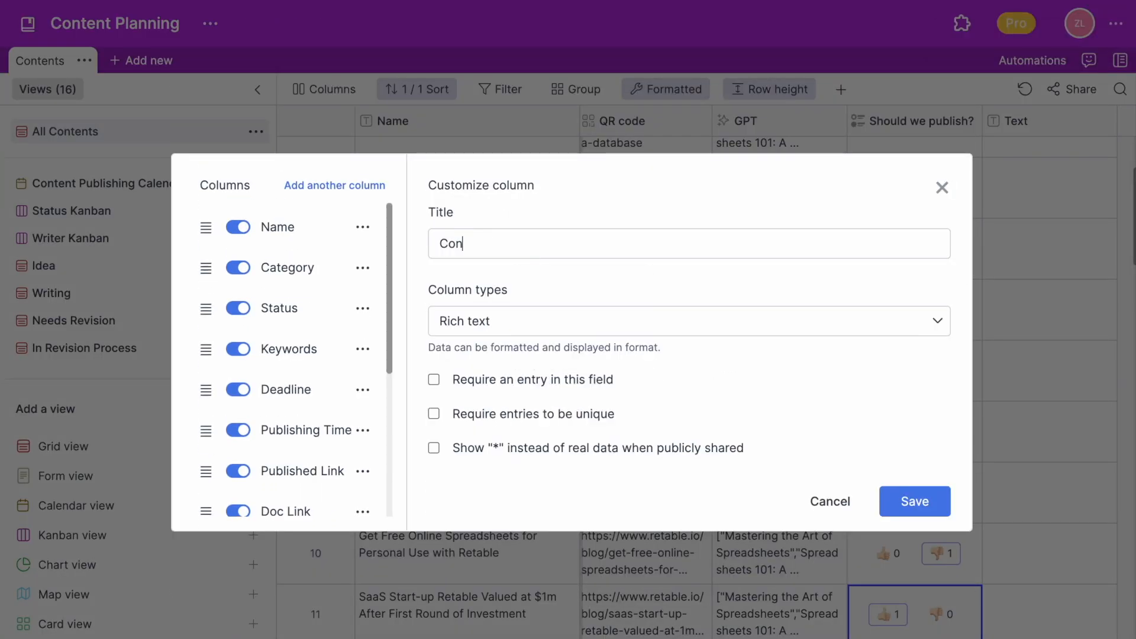
text(t details)
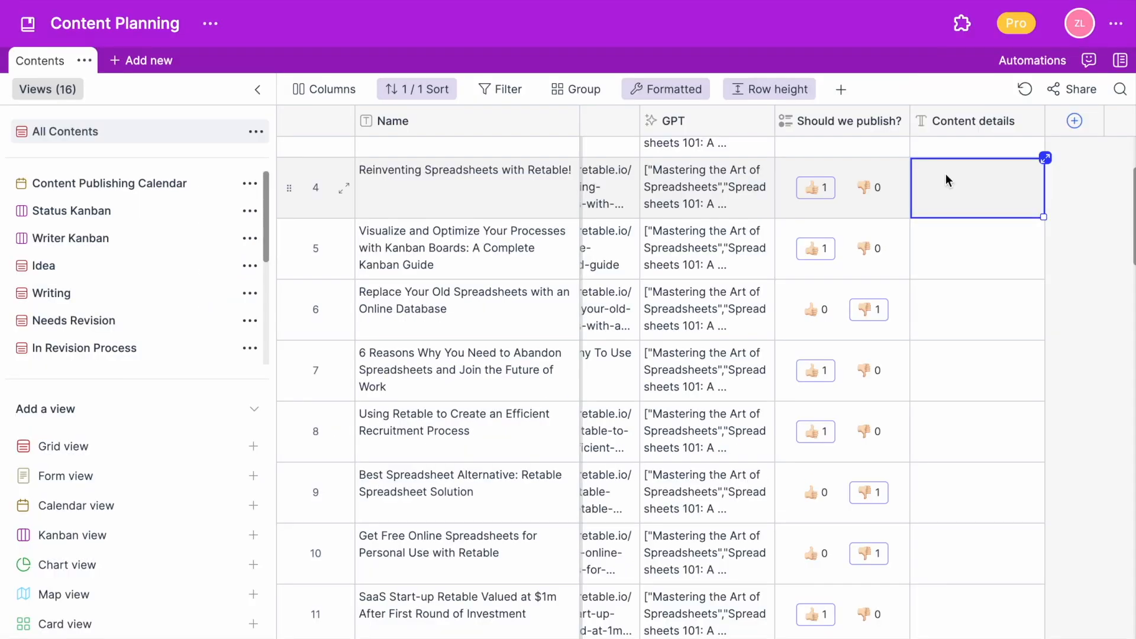
Fill row 4's Content details cell with the formatted article introducing Retable and review it from the start
double_click(945, 173)
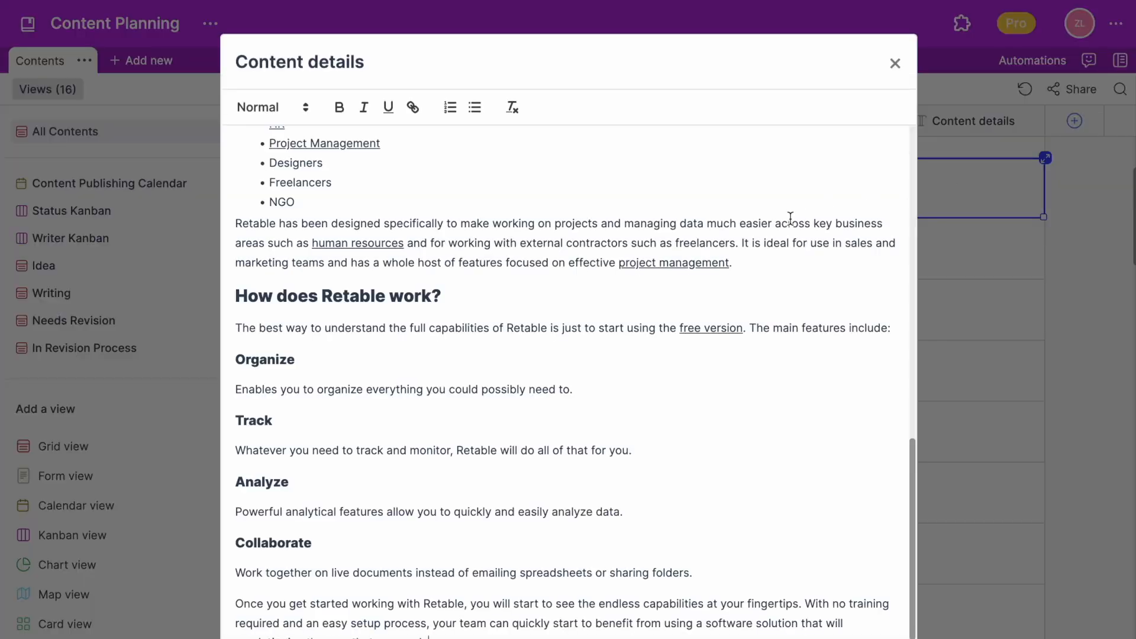
scroll(528, 272, up, 15)
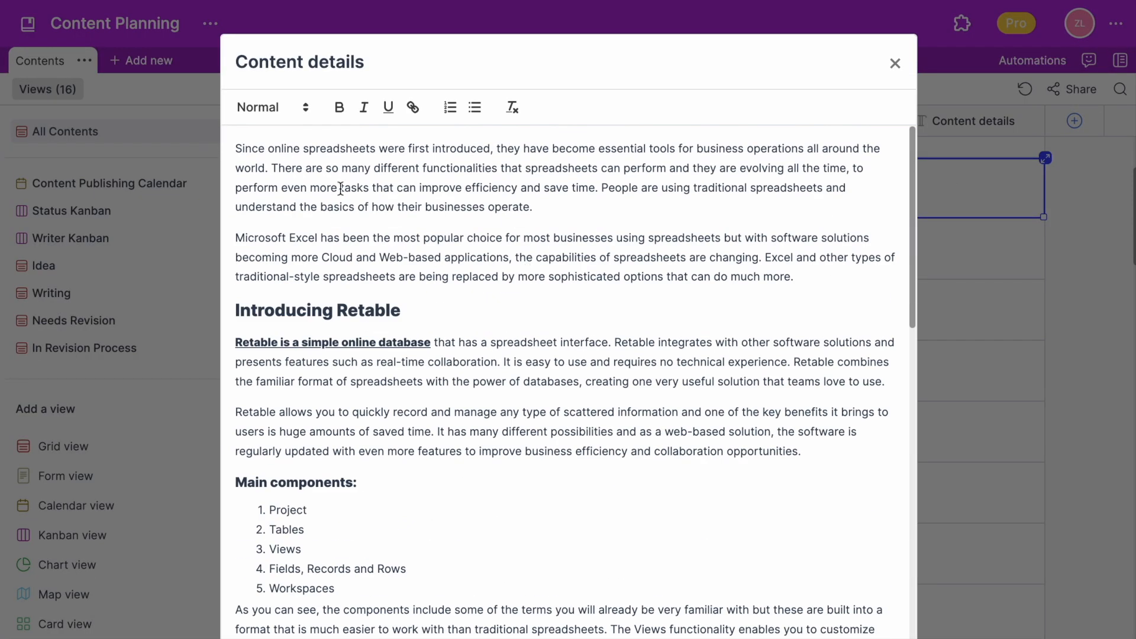
scroll(303, 200, down, 3)
scroll(303, 200, up, 3)
Insert a title line reading "Retable" above the article's opening paragraph
key(Return)
key(Return)
key(Up)
key(Up)
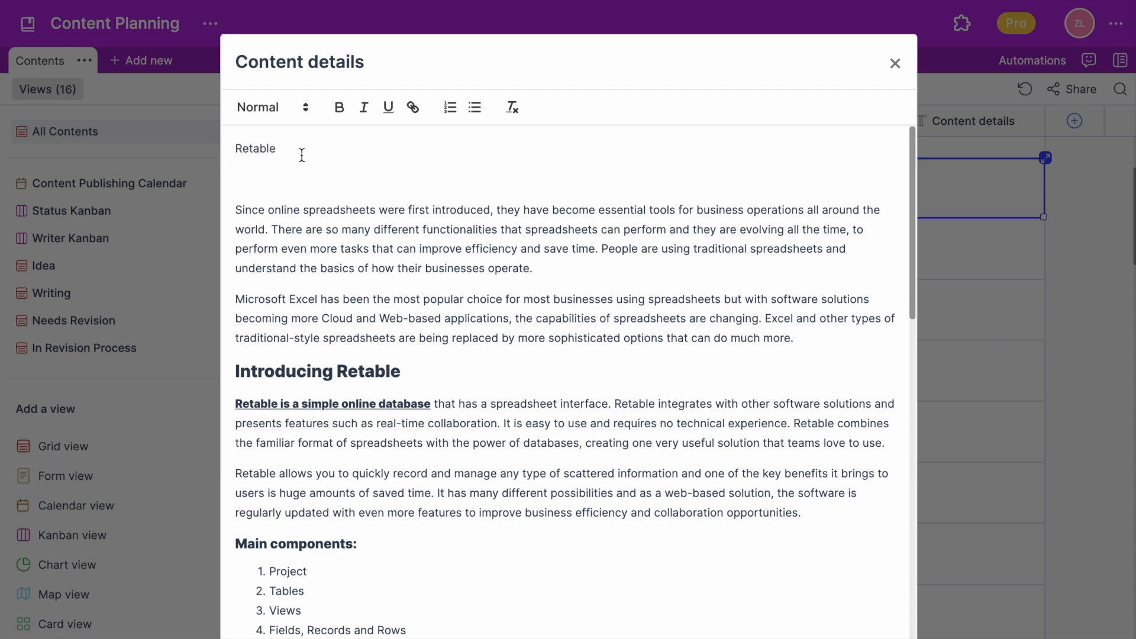
Format the "Retable" title line as Heading 1, remove the empty line beneath it and look through the article
drag(303, 154, 228, 150)
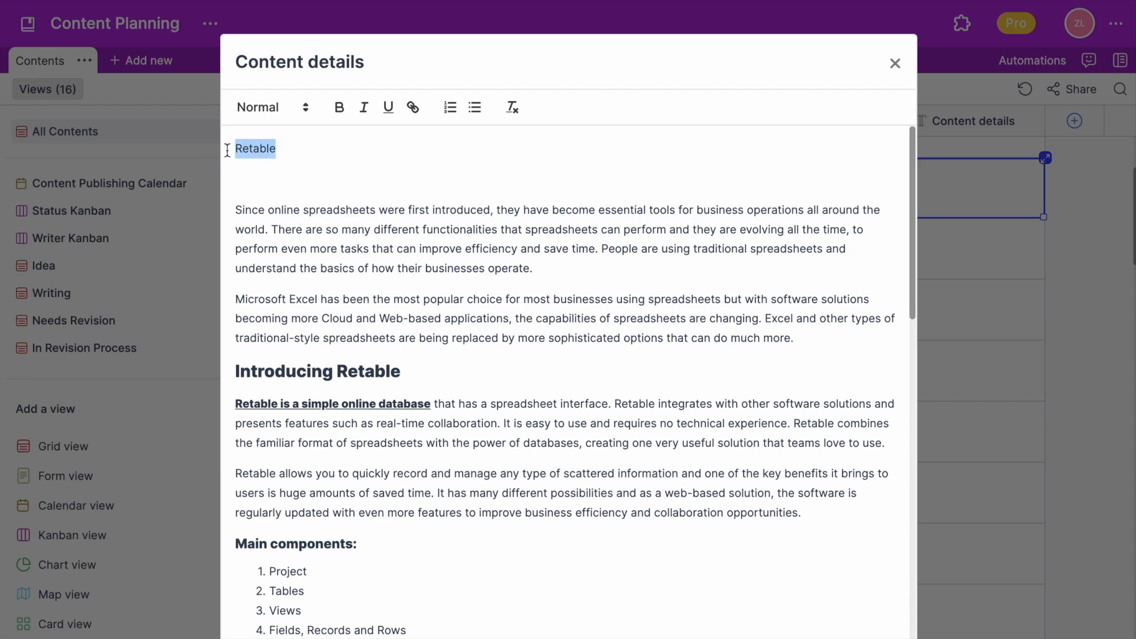
click(307, 112)
click(314, 146)
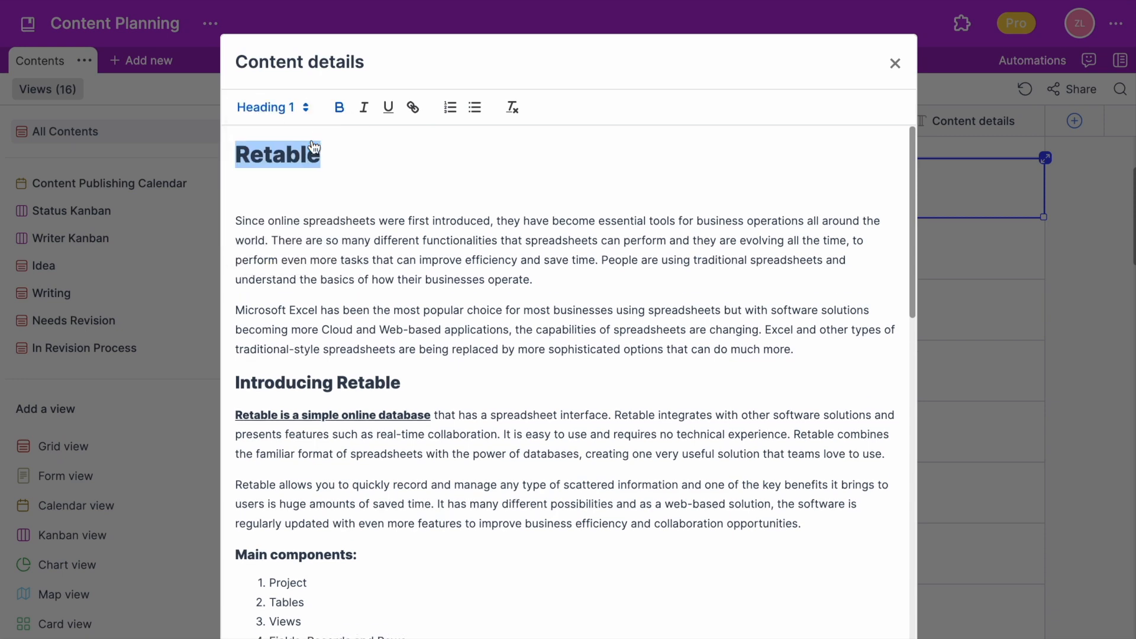
click(318, 190)
key(BackSpace)
scroll(441, 221, down, 6)
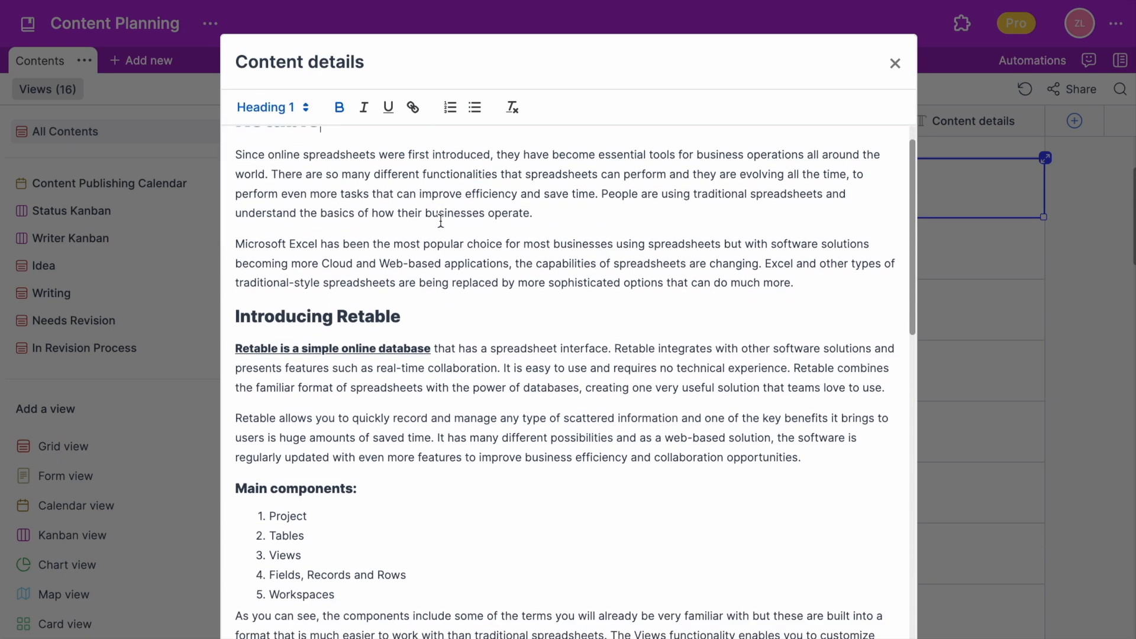
scroll(441, 221, down, 7)
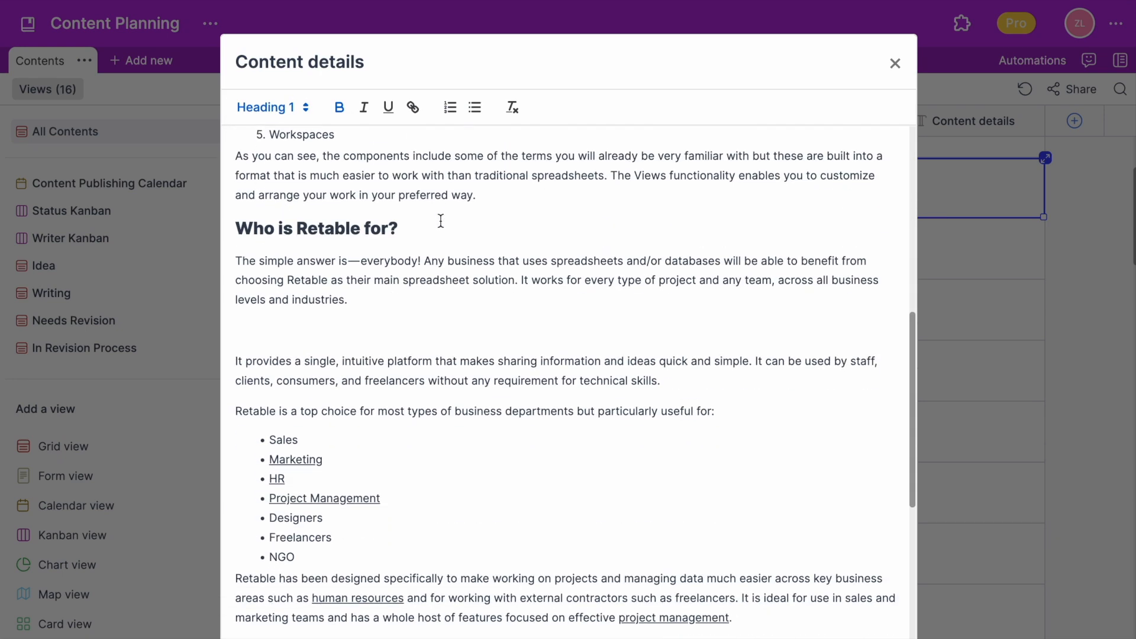
Change row 4's vote in the "Should we publish?" column to thumbs down
click(950, 190)
scroll(946, 189, left, 3)
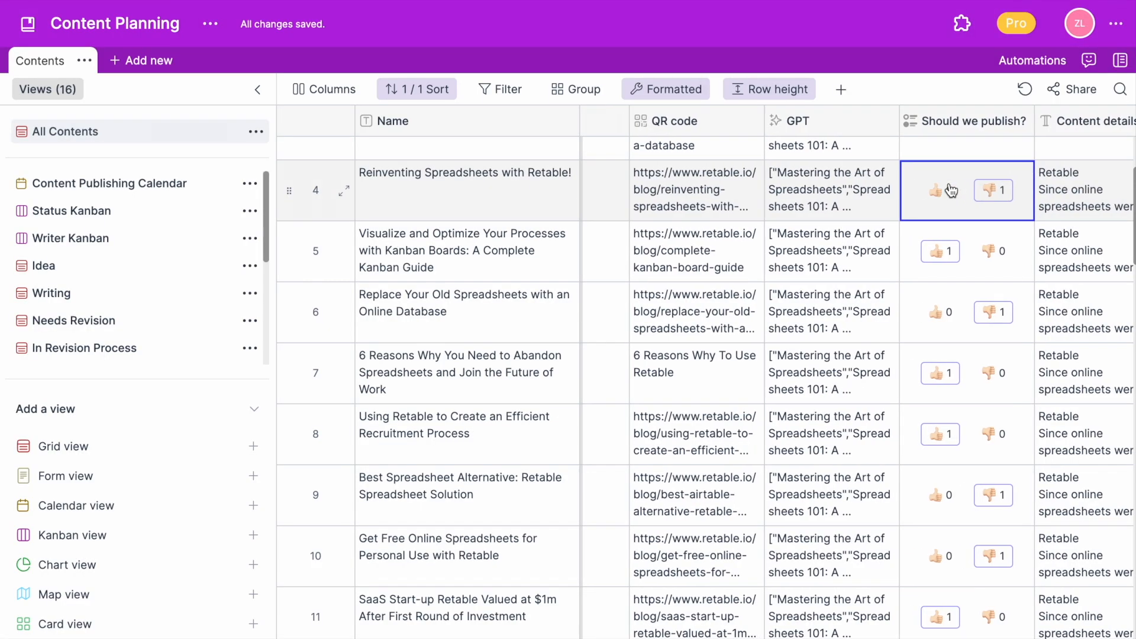
Regenerate the GPT title ideas for rows 4 and 5, reading row 4's expanded answer before and after
click(901, 190)
click(955, 161)
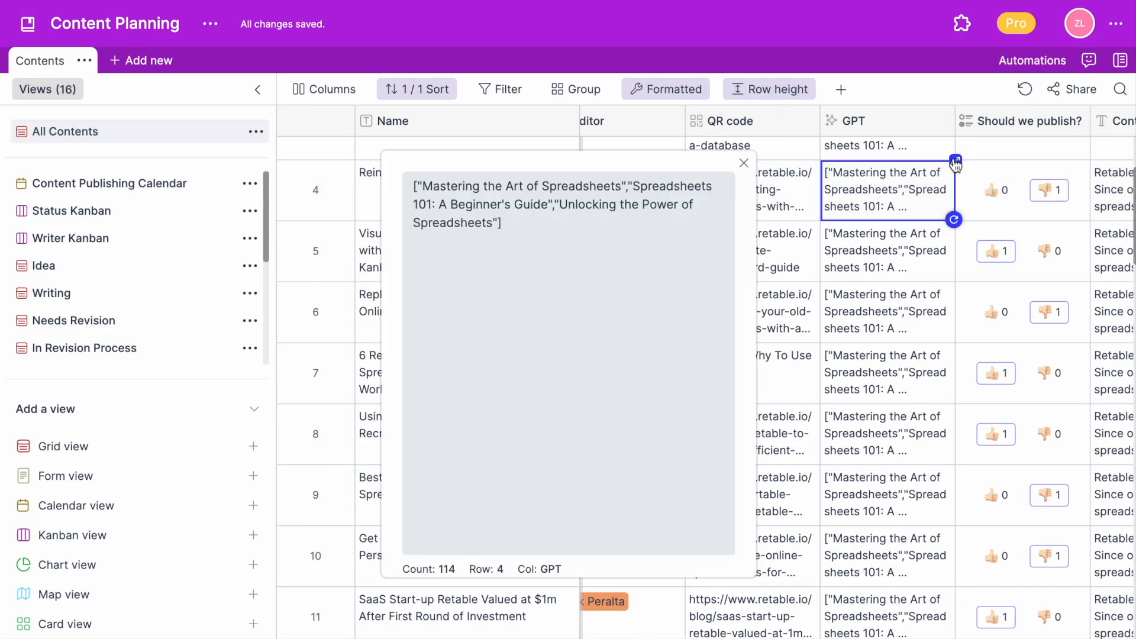
click(751, 168)
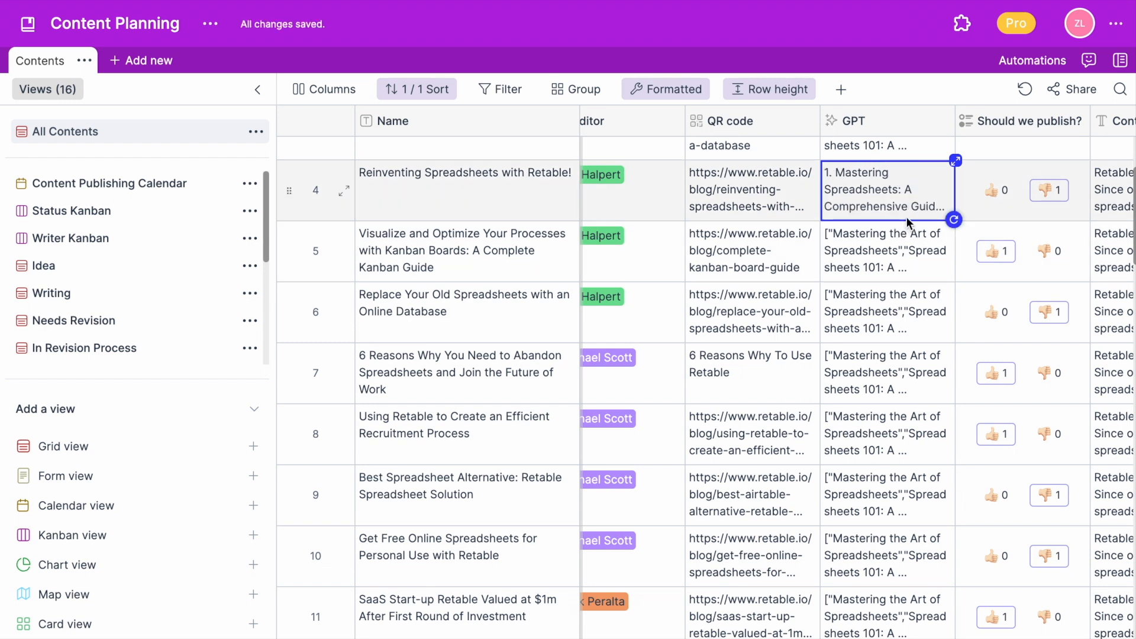
click(956, 161)
click(744, 166)
click(893, 254)
click(955, 280)
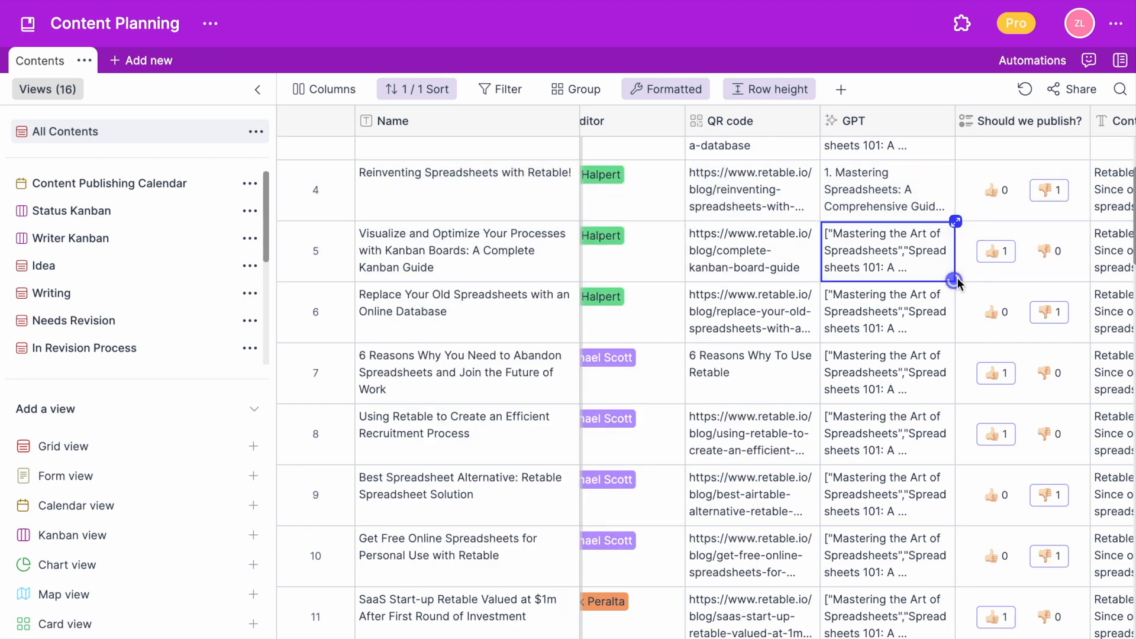
Expand row 4's QR code cell to view its code
click(728, 178)
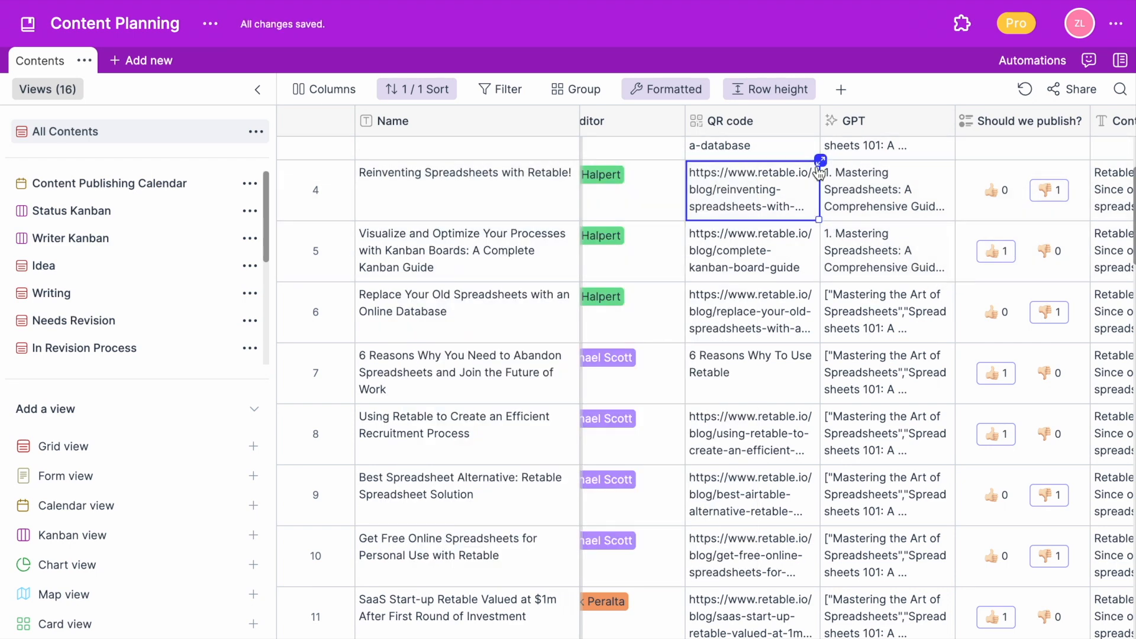
click(817, 162)
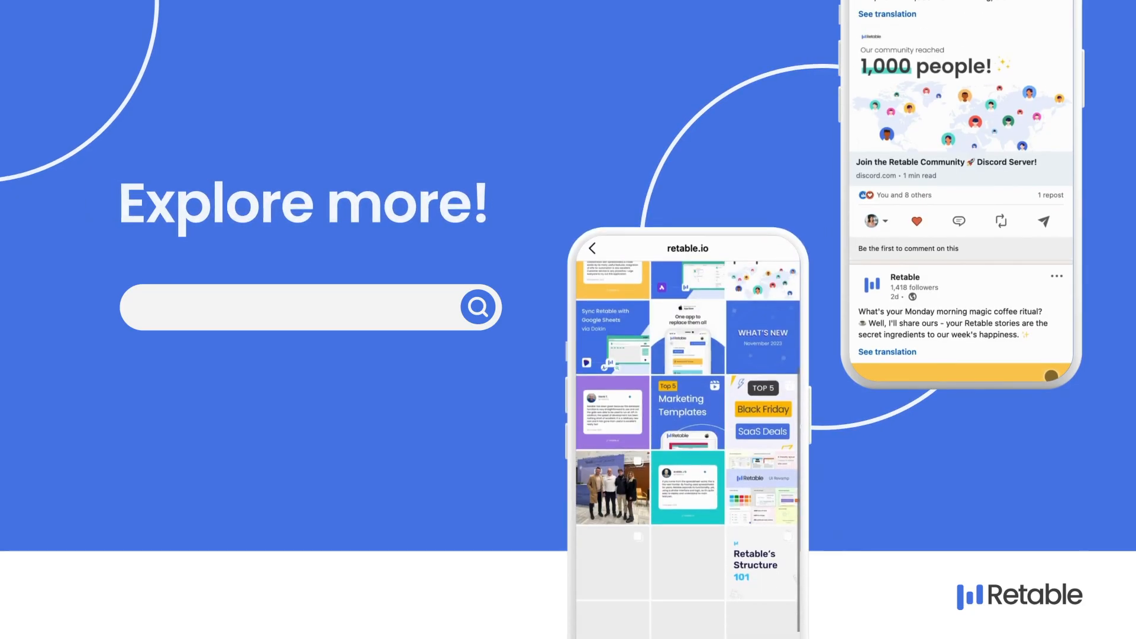